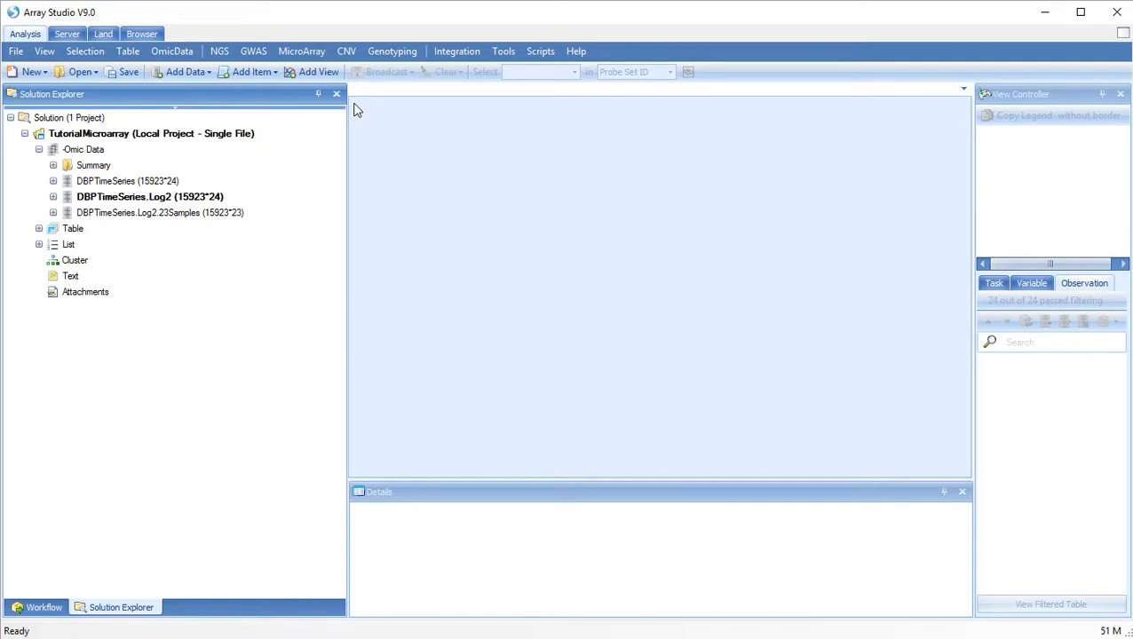
Step: Set up a Two-way ANOVA from the microarray standard inference tests, using DBPTimeSeries.Log2.23Samples as the data
{"action": "left_click", "coordinate": [307, 51]}
{"action": "mouse_move", "coordinate": [338, 130]}
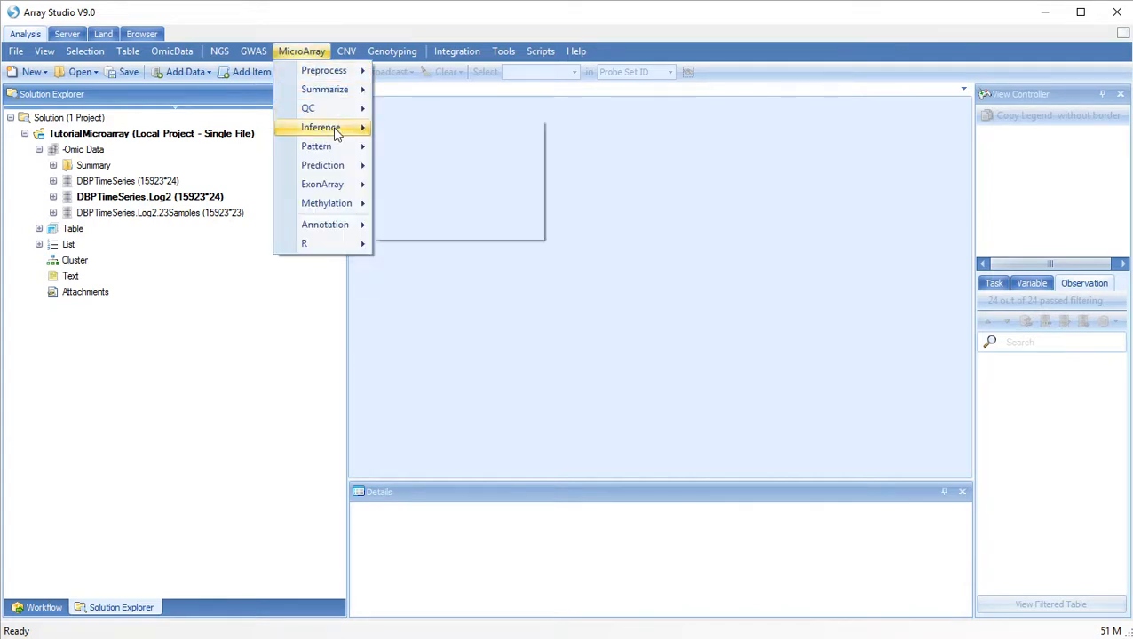
{"action": "mouse_move", "coordinate": [458, 189]}
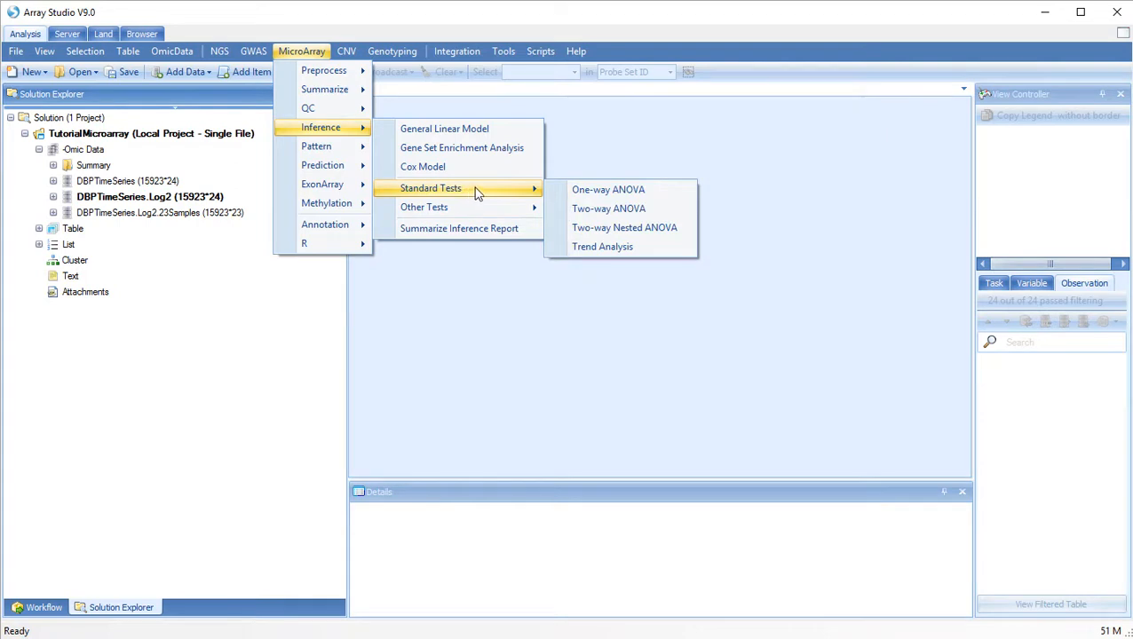
{"action": "left_click", "coordinate": [589, 211]}
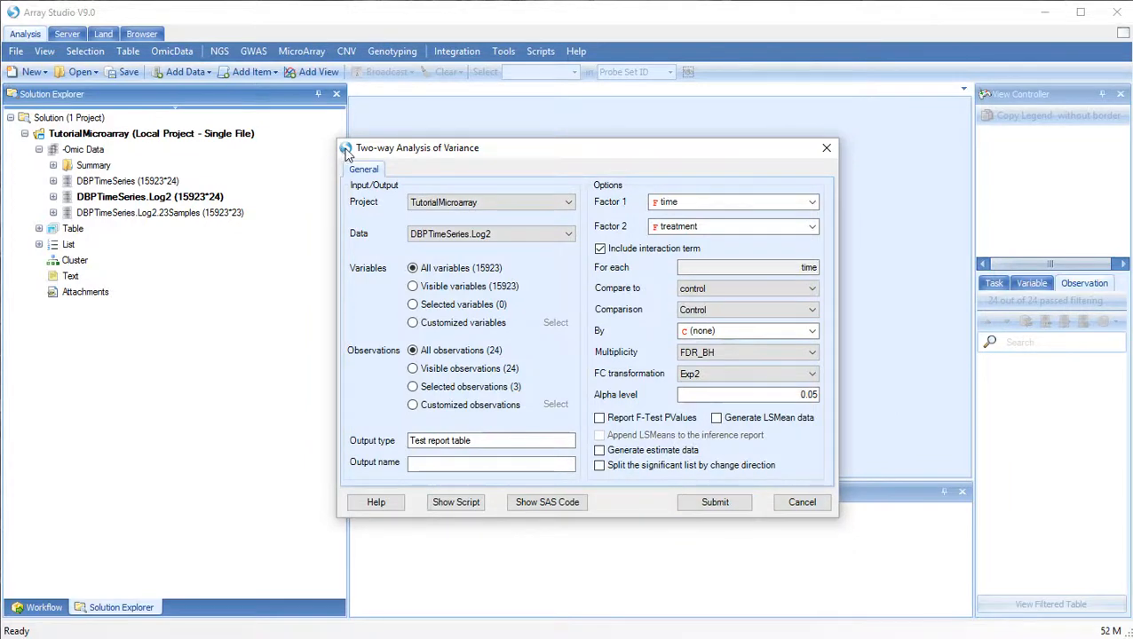
{"action": "left_click", "coordinate": [423, 238]}
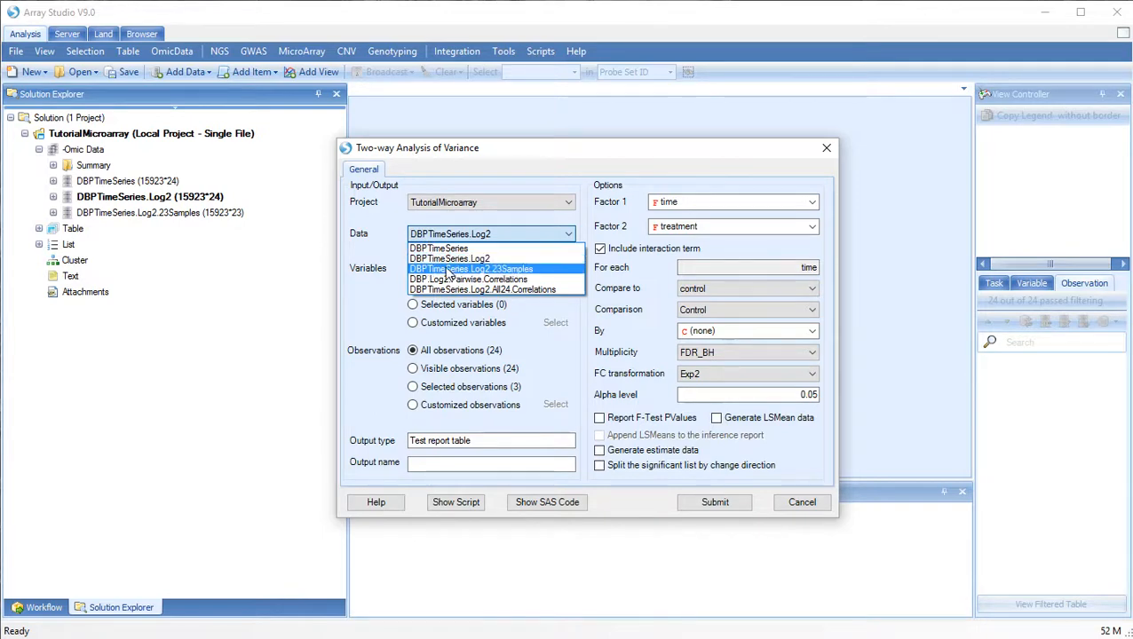
{"action": "left_click", "coordinate": [447, 269]}
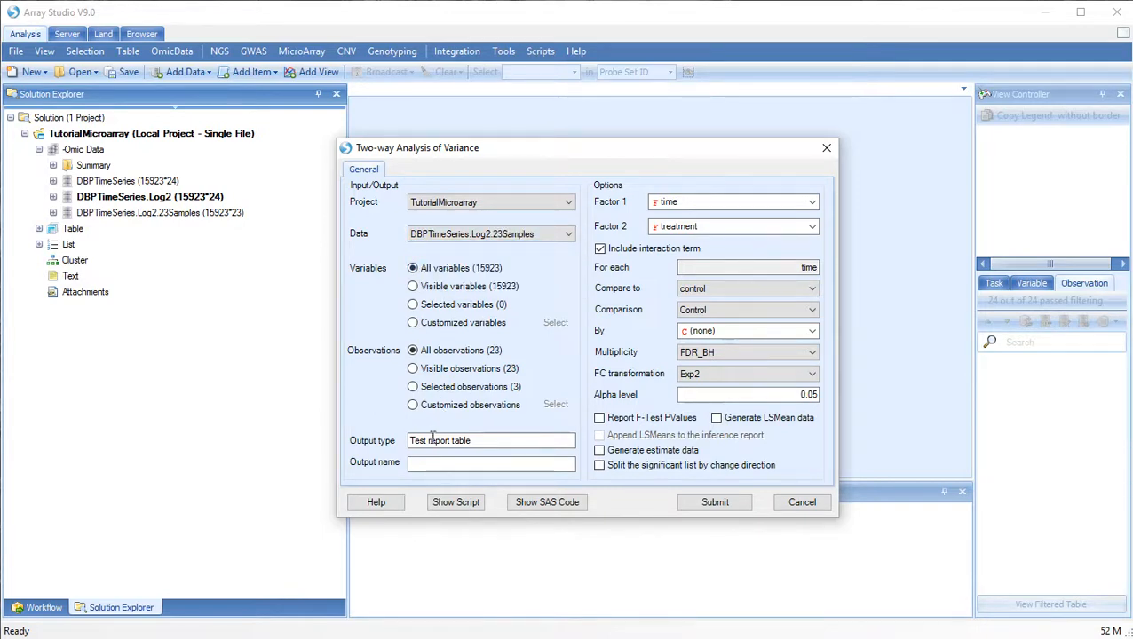
Step: Name the ANOVA output DBP.23samples.ANOVA
{"action": "left_click", "coordinate": [425, 465]}
{"action": "type", "text": "DB"}
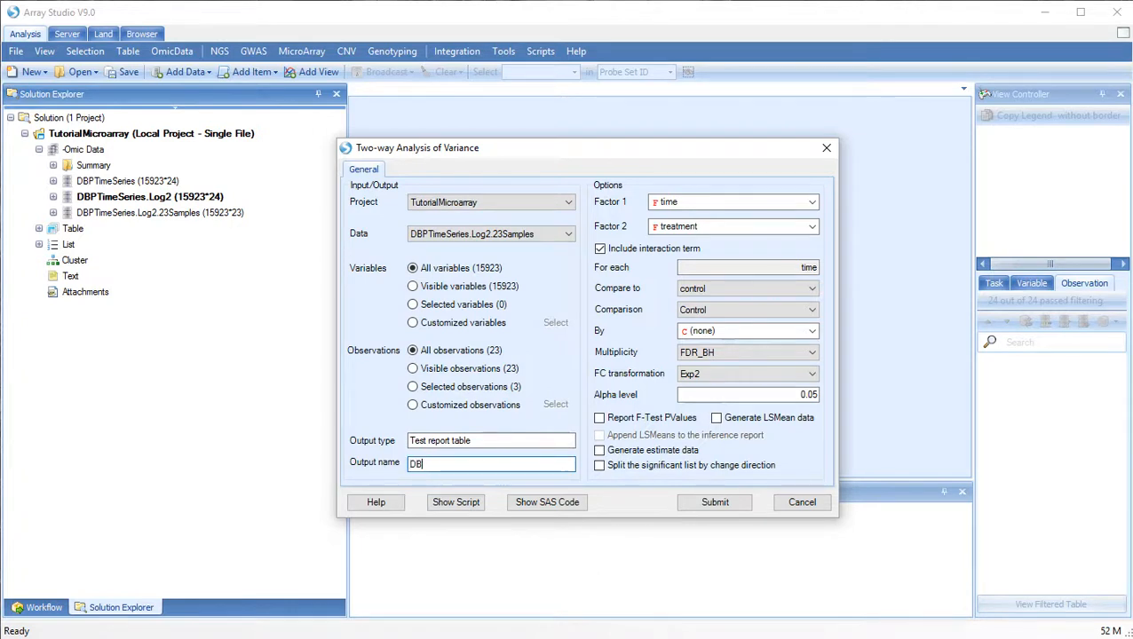
{"action": "type", "text": "P.23samples.ANOVA"}
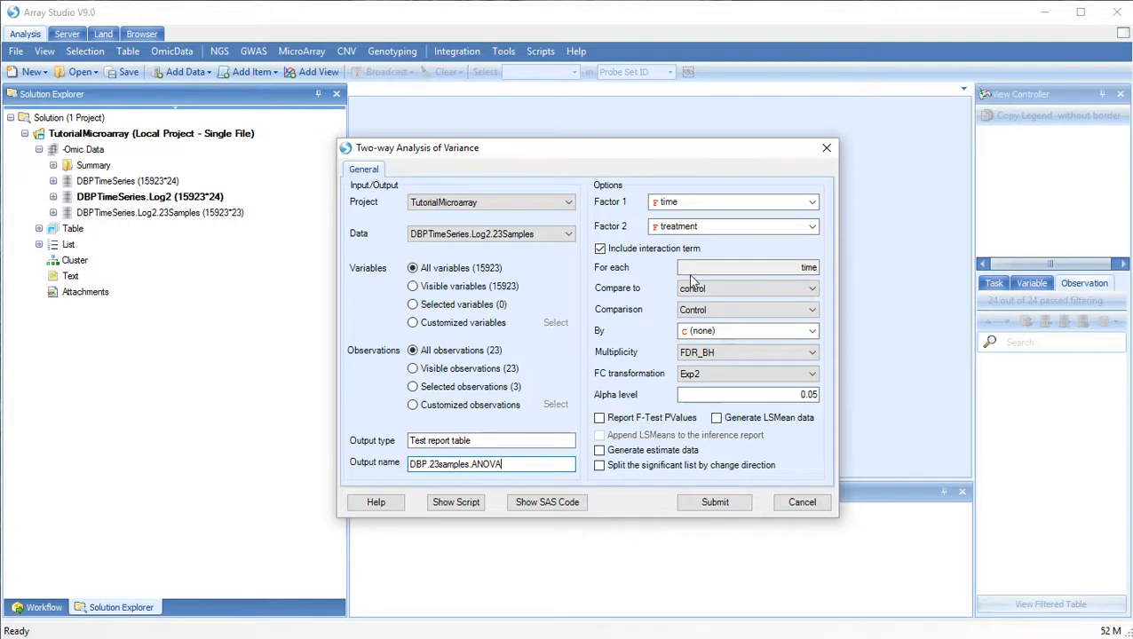
Step: Submit the two-way ANOVA with control as the compare-to group, FDR_BH multiplicity and Exp2 fold-change transformation
{"action": "left_click", "coordinate": [711, 288]}
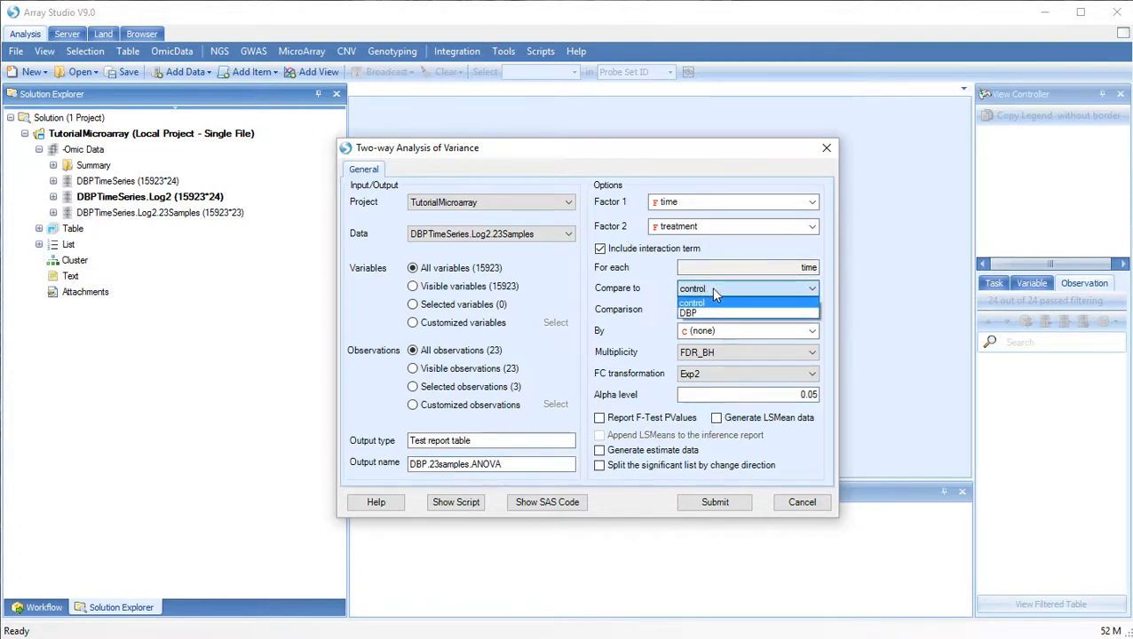
{"action": "left_click", "coordinate": [711, 289]}
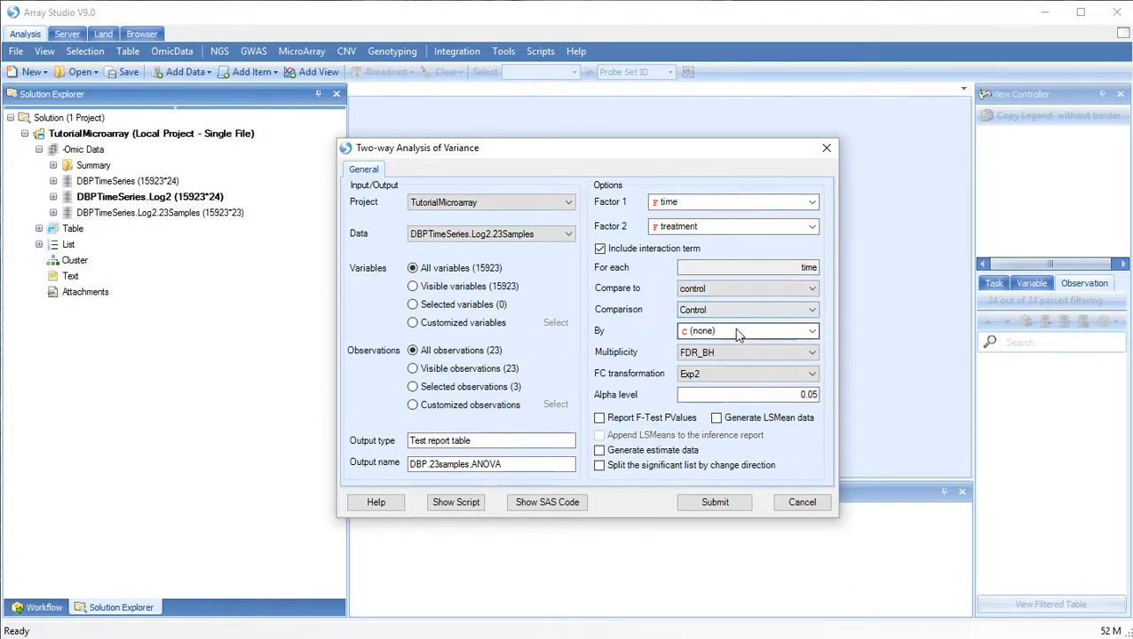
{"action": "left_click", "coordinate": [748, 353]}
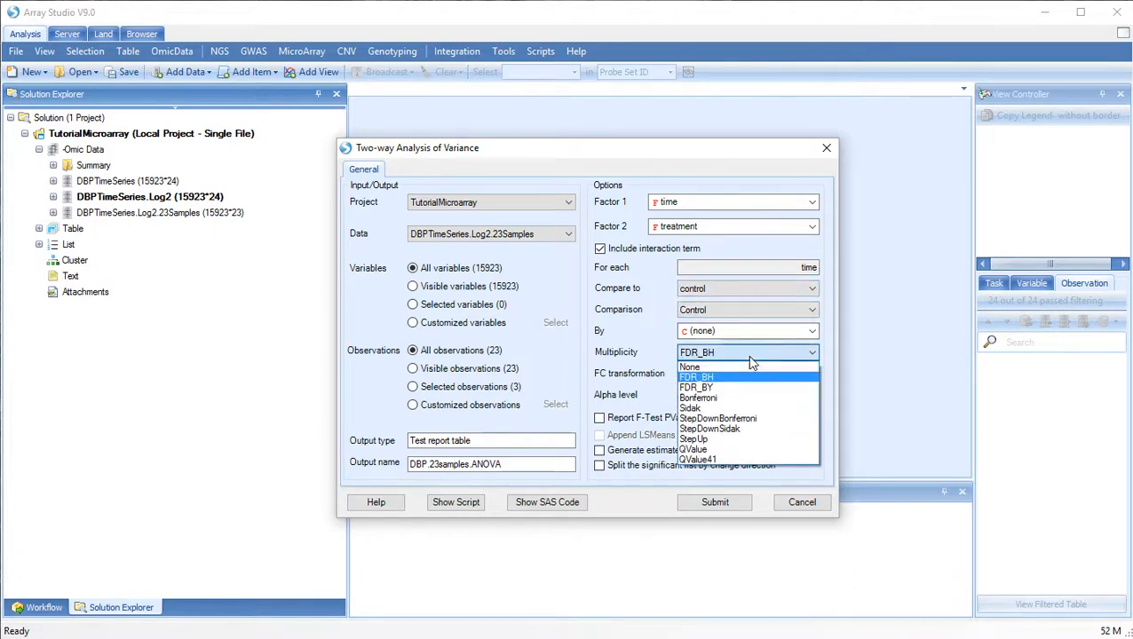
{"action": "left_click", "coordinate": [750, 361]}
{"action": "left_click", "coordinate": [752, 378]}
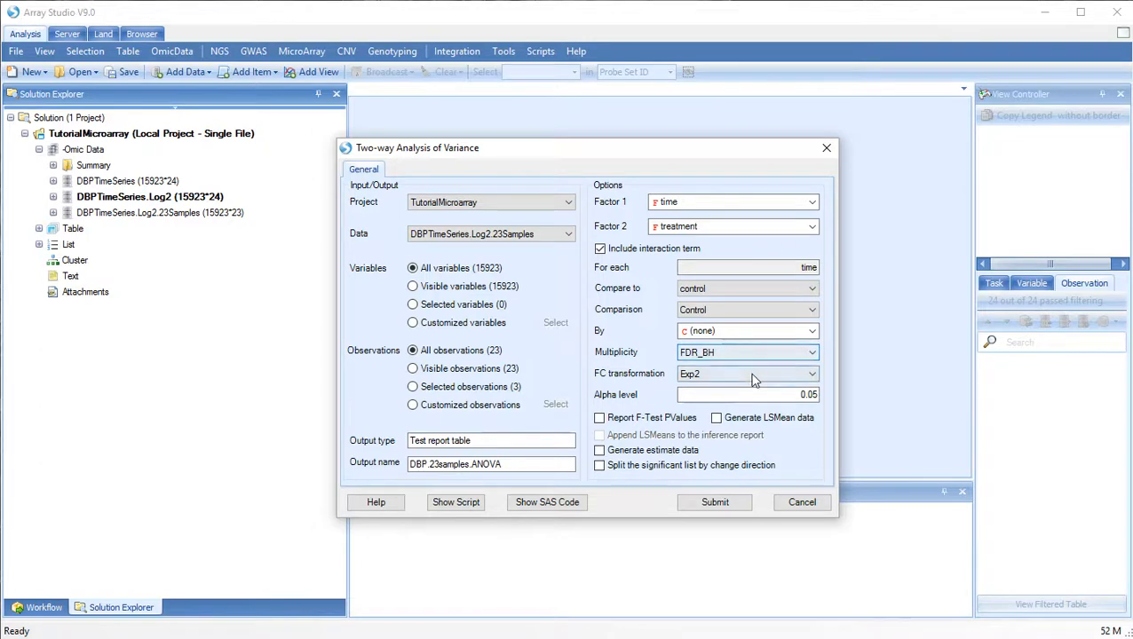
{"action": "left_click", "coordinate": [752, 379]}
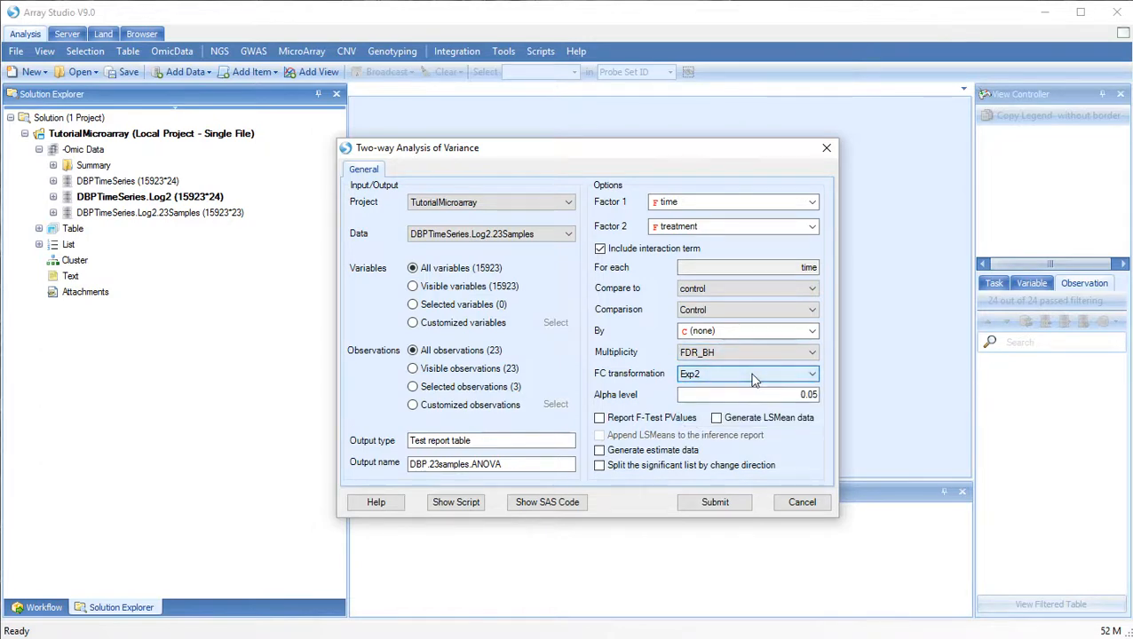
{"action": "left_click", "coordinate": [714, 502]}
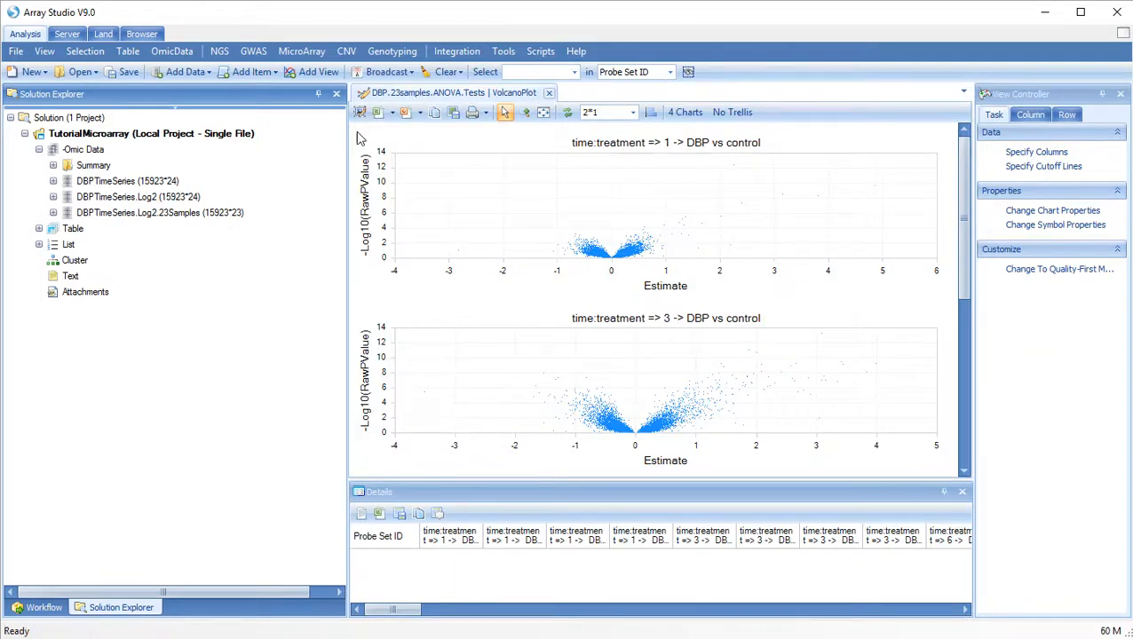
Step: View the Report of the DBP.23samples.ANOVA.Tests inference table and return to its volcano plots
{"action": "left_click", "coordinate": [40, 229]}
{"action": "left_click", "coordinate": [54, 244]}
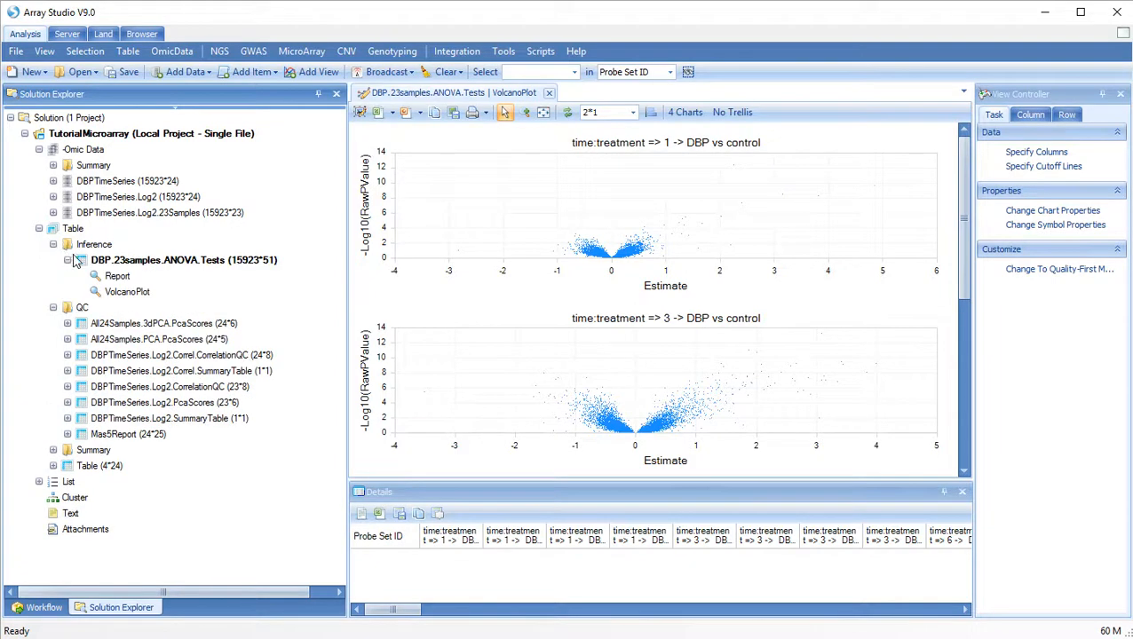
{"action": "double_click", "coordinate": [124, 280]}
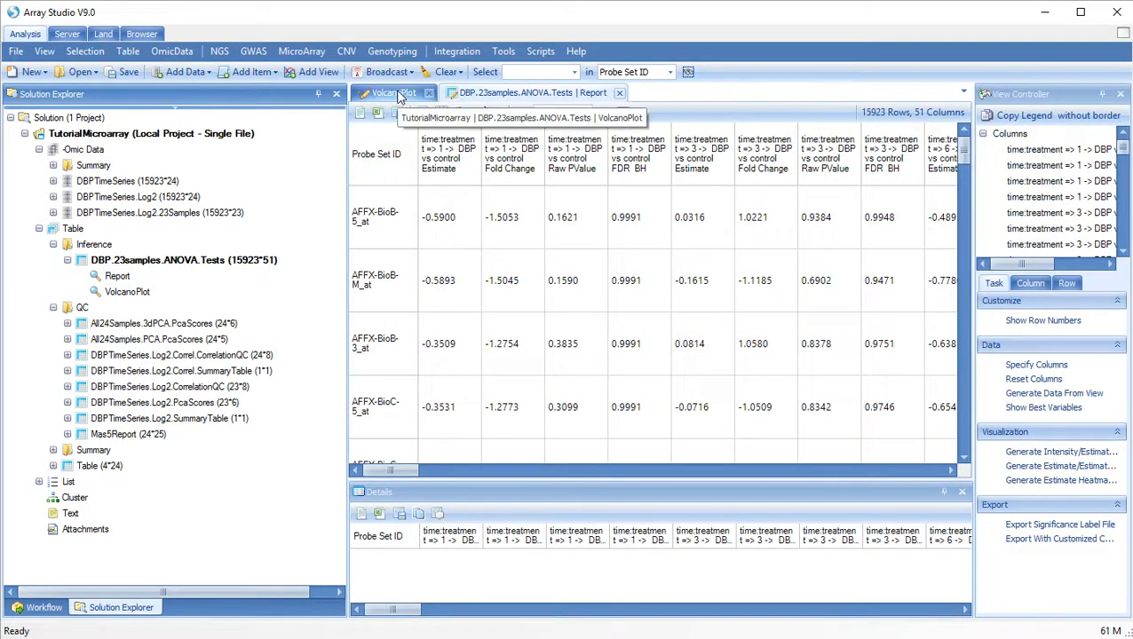
{"action": "left_click", "coordinate": [398, 95]}
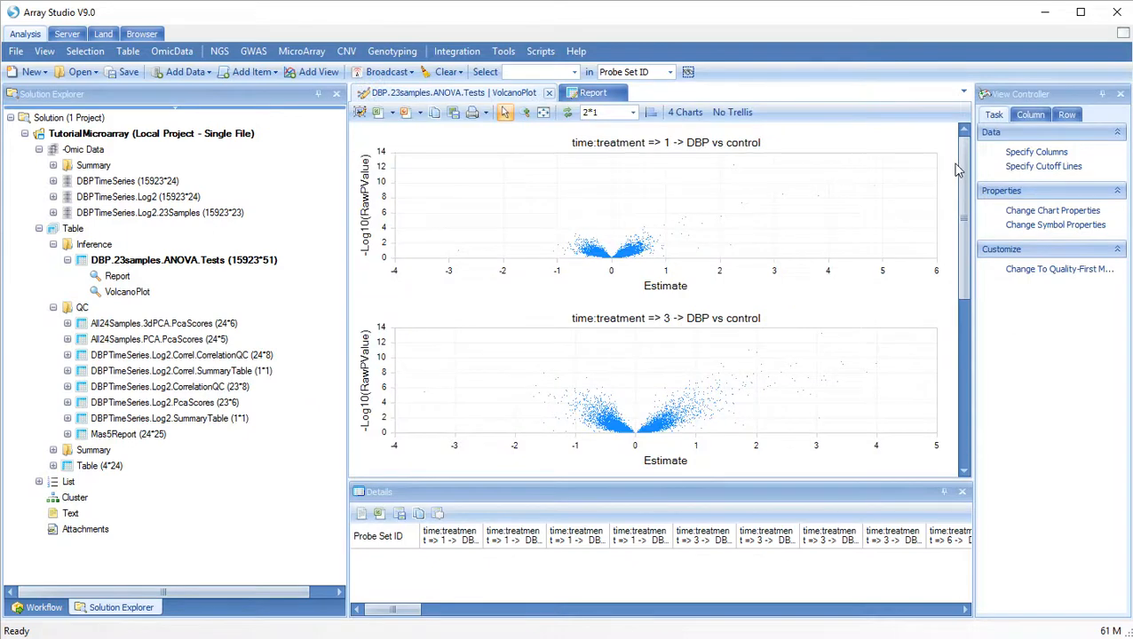
{"action": "mouse_move", "coordinate": [961, 173]}
{"action": "left_mouse_down"}
{"action": "mouse_move", "coordinate": [959, 327]}
{"action": "mouse_move", "coordinate": [963, 164]}
{"action": "left_mouse_up"}
Step: Look through the generated significance lists and inspect the contents of the DBP.23samples.ANOVA.LinearModel list
{"action": "left_click", "coordinate": [39, 481]}
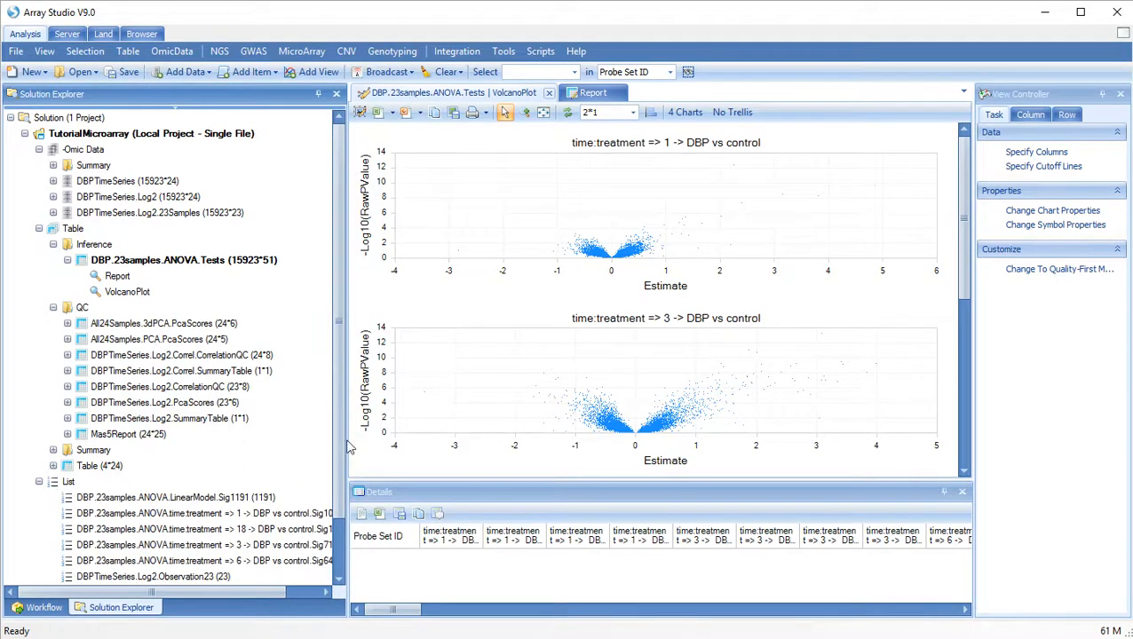
{"action": "scroll", "coordinate": [293, 506], "scroll_direction": "down", "scroll_amount": 2}
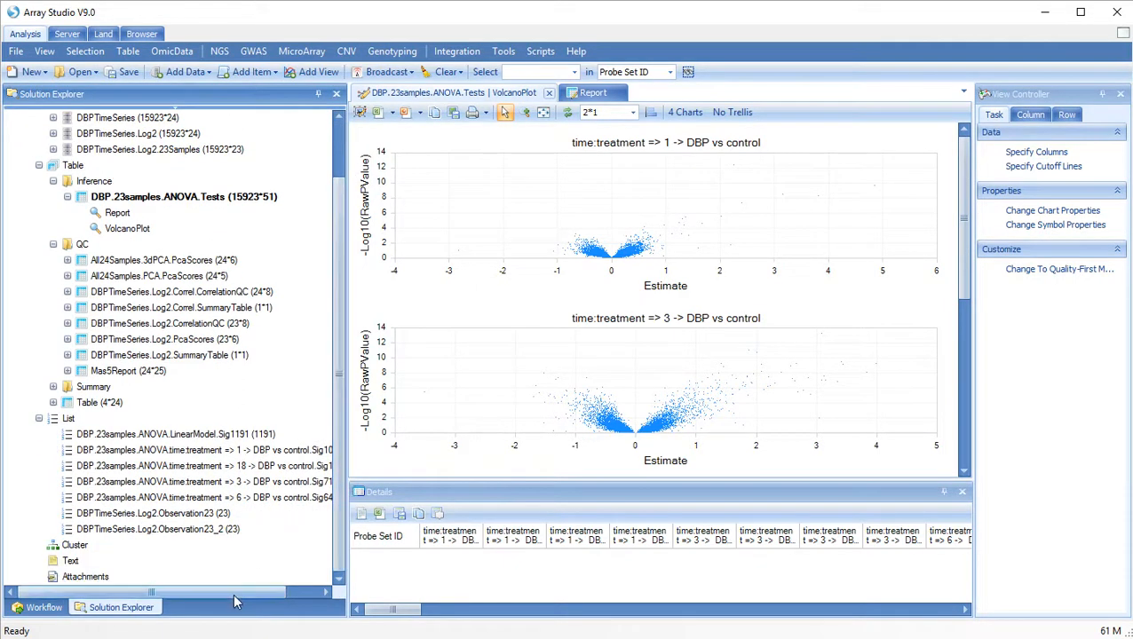
{"action": "left_click_drag", "start_coordinate": [234, 594], "coordinate": [299, 586]}
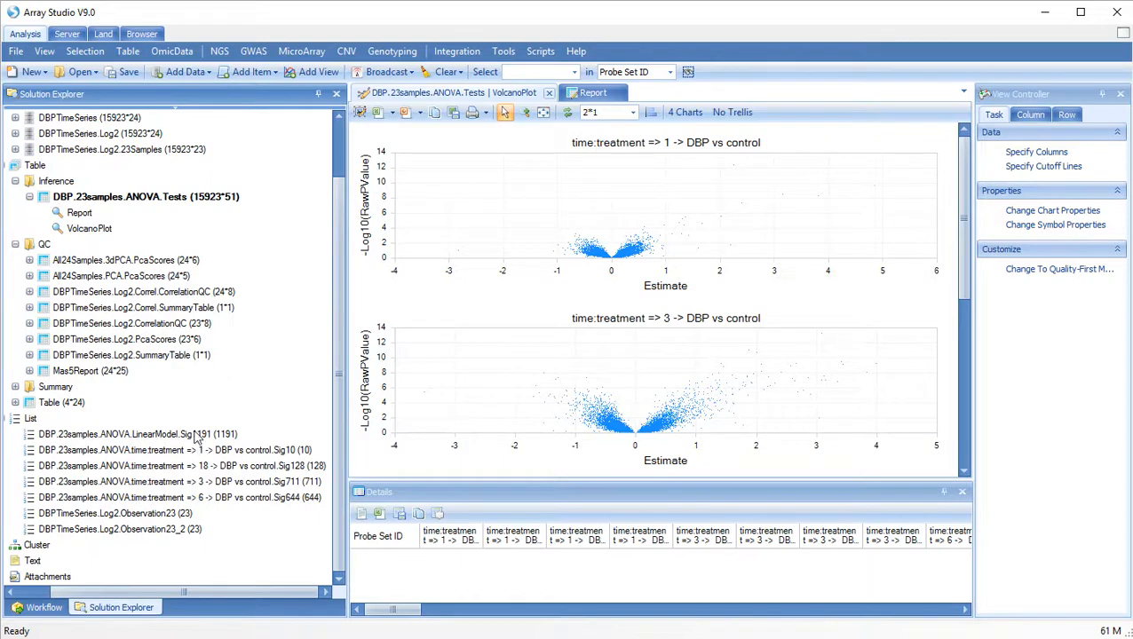
{"action": "double_click", "coordinate": [199, 434]}
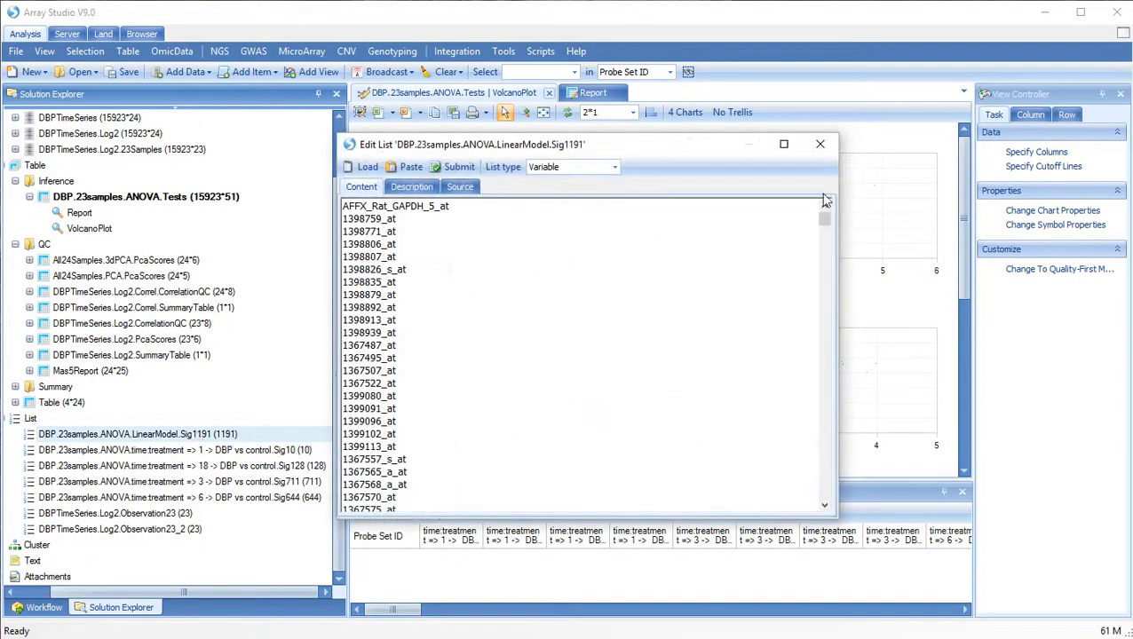
{"action": "left_click", "coordinate": [820, 143]}
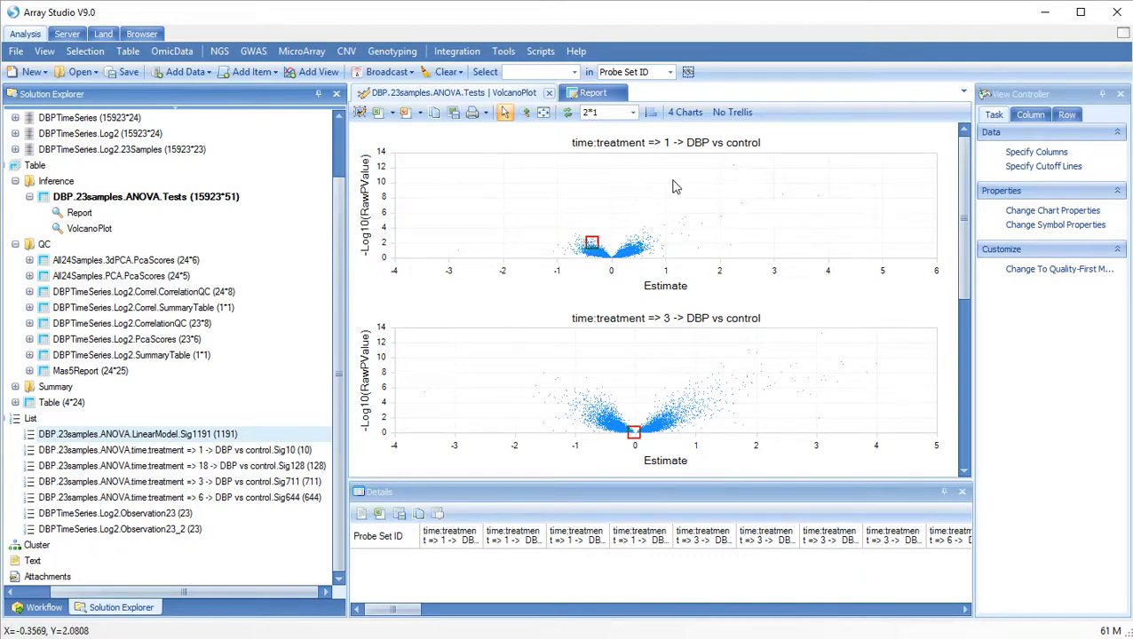
Step: Slightly enlarge the symbols in the volcano plots through the symbol properties
{"action": "left_click", "coordinate": [1008, 229]}
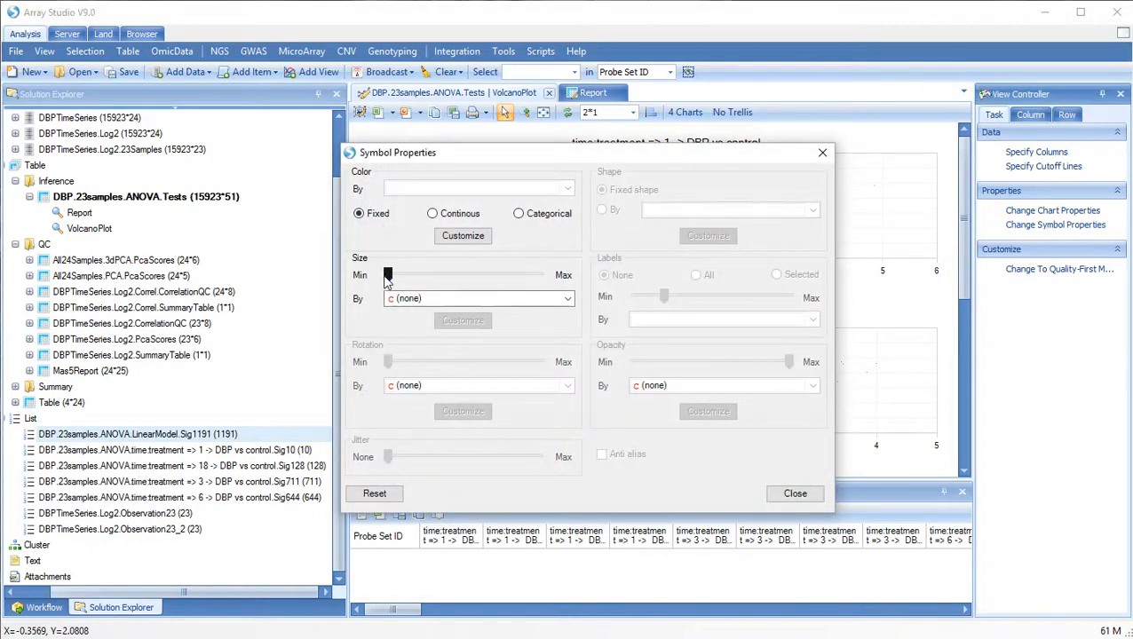
{"action": "left_click_drag", "start_coordinate": [443, 153], "coordinate": [142, 129]}
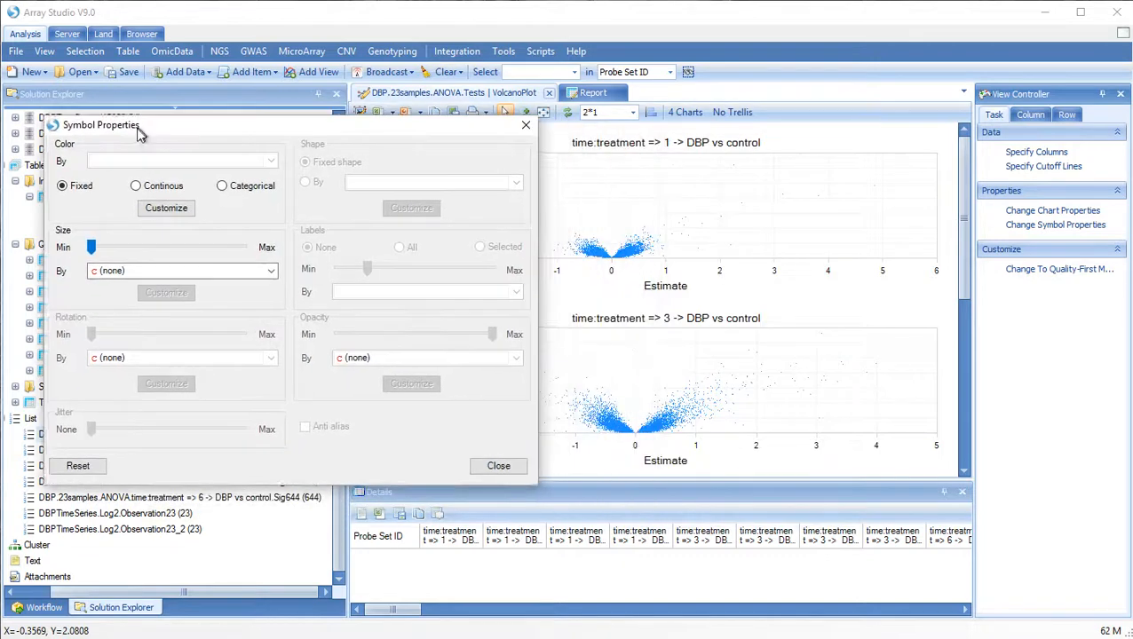
{"action": "left_click_drag", "start_coordinate": [106, 256], "coordinate": [104, 258]}
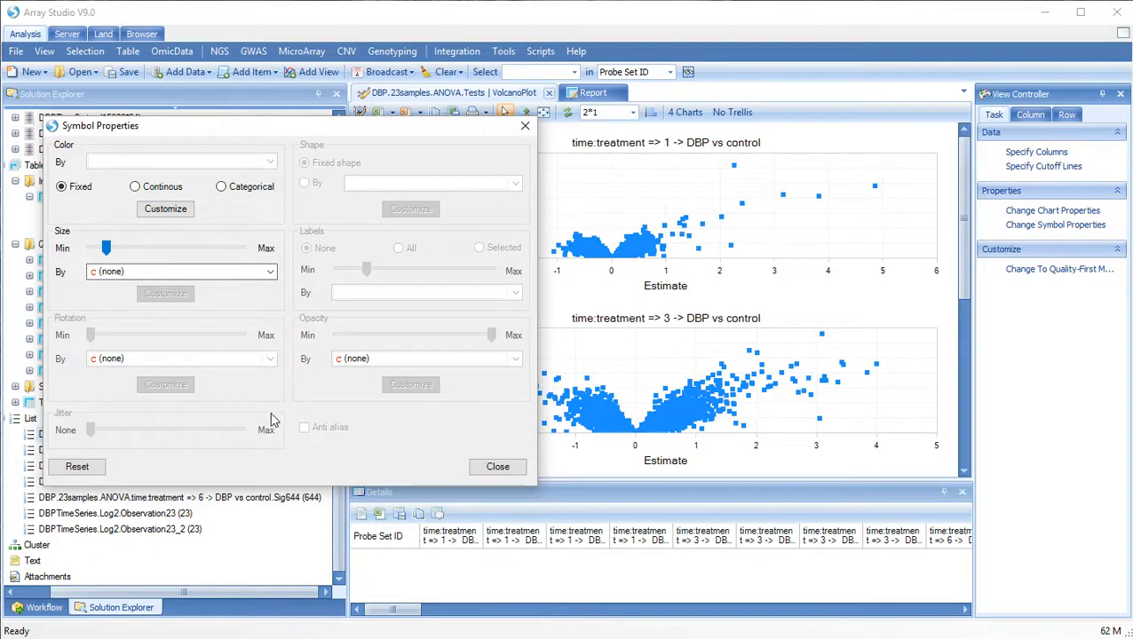
{"action": "left_click", "coordinate": [484, 467]}
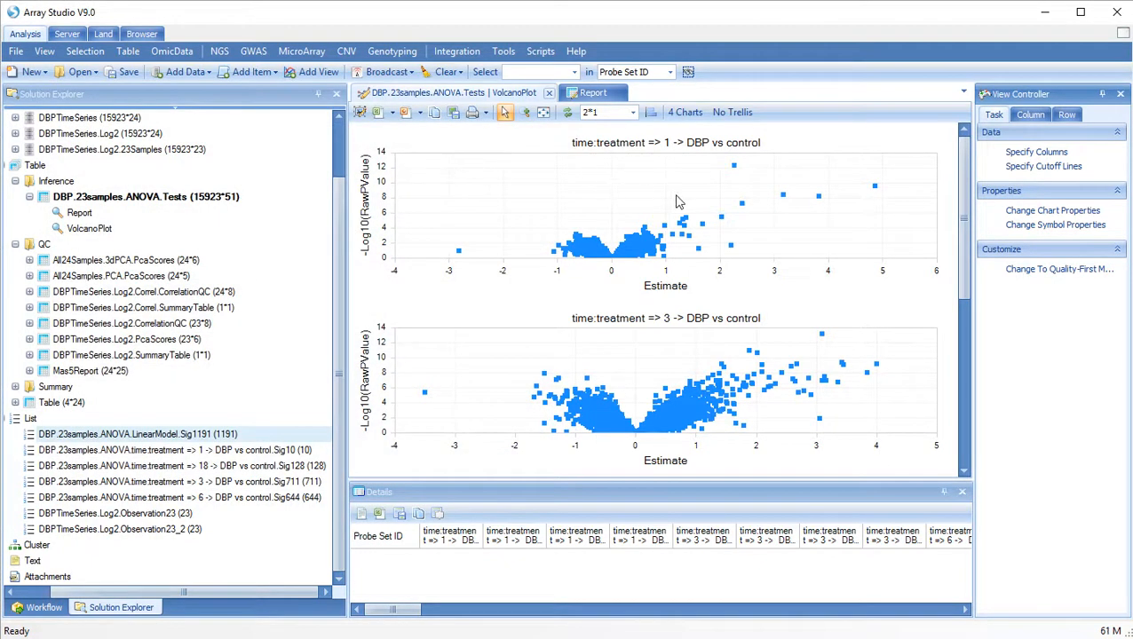
Step: Select the points with an estimate above about 2 in the time 1 DBP vs control volcano plot, leaving out the topmost point
{"action": "left_click", "coordinate": [718, 167]}
{"action": "left_click_drag", "start_coordinate": [718, 169], "coordinate": [908, 257]}
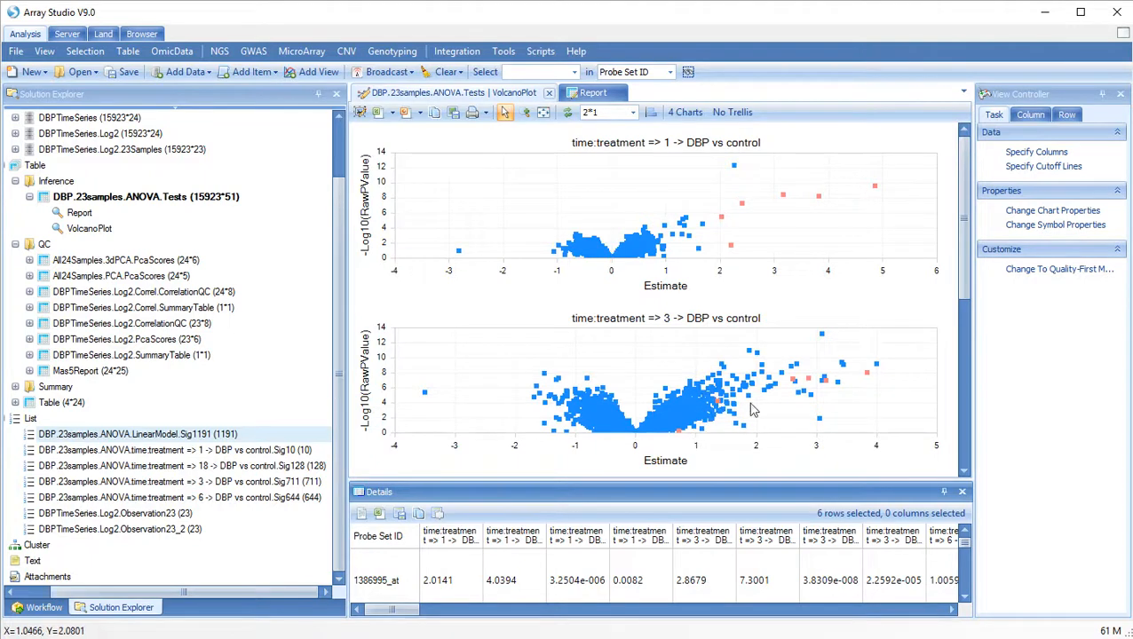
{"action": "left_click_drag", "start_coordinate": [963, 207], "coordinate": [948, 160]}
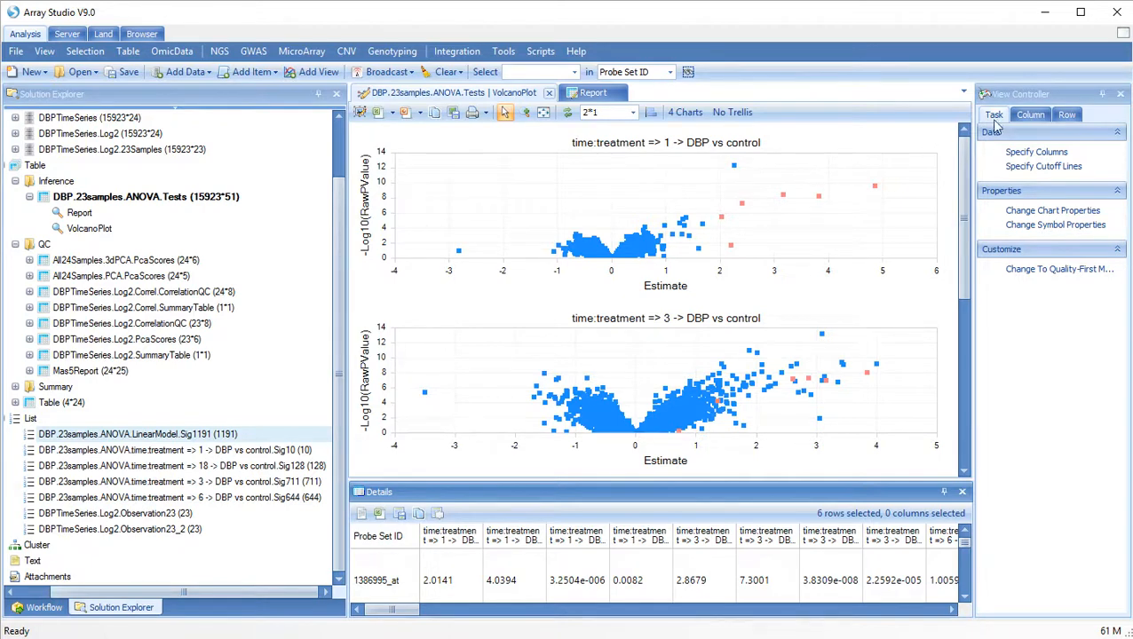
Step: Filter the rows on the time 1 DBP vs control FDR_BH column with <.05, widening the filter pane for readable names
{"action": "left_click", "coordinate": [1032, 116]}
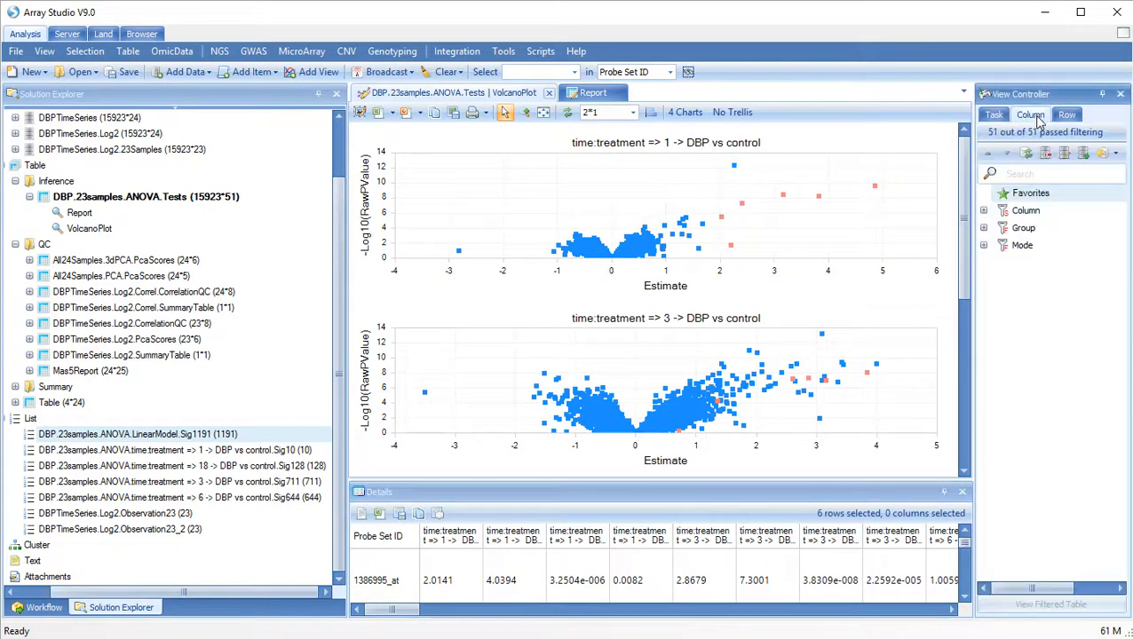
{"action": "left_click", "coordinate": [1066, 115]}
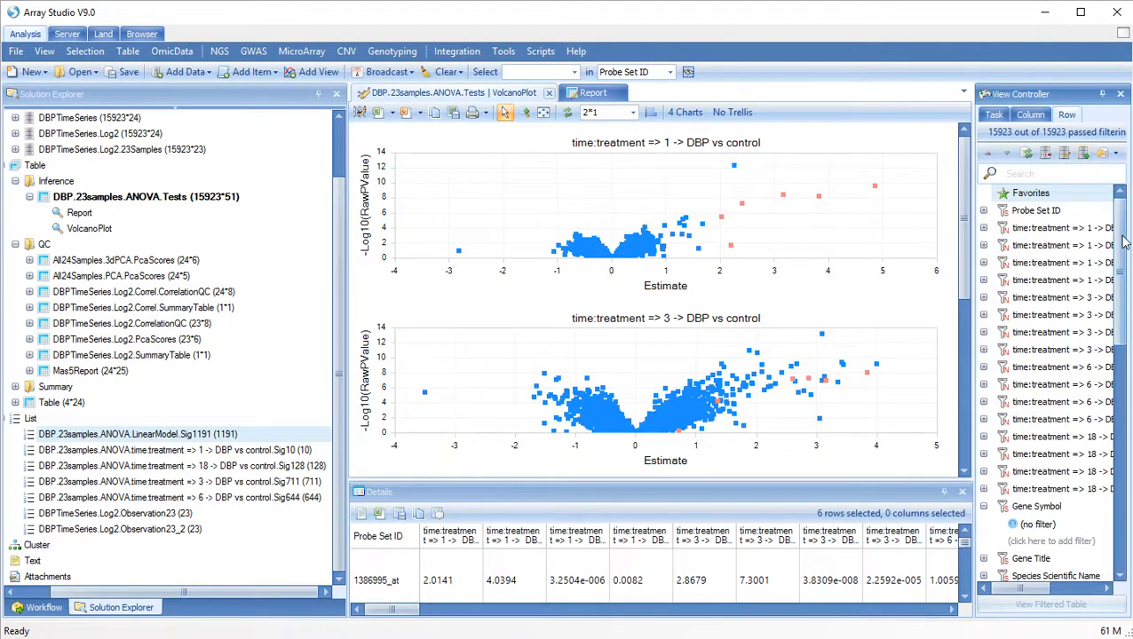
{"action": "left_click_drag", "start_coordinate": [974, 502], "coordinate": [873, 501]}
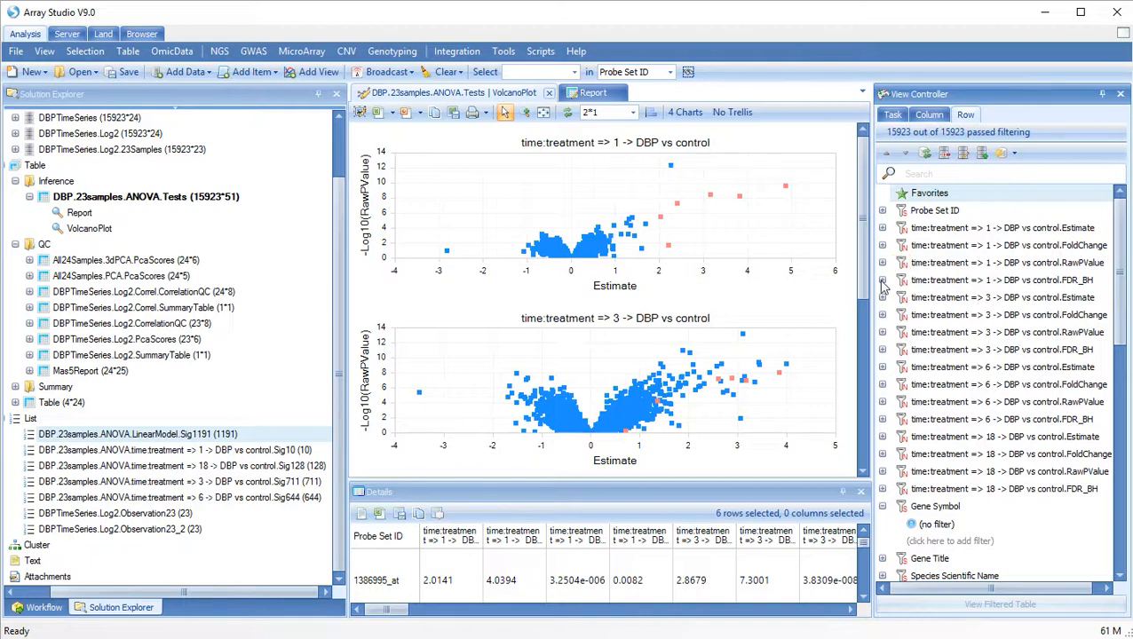
{"action": "left_click", "coordinate": [881, 279]}
{"action": "left_click", "coordinate": [920, 317]}
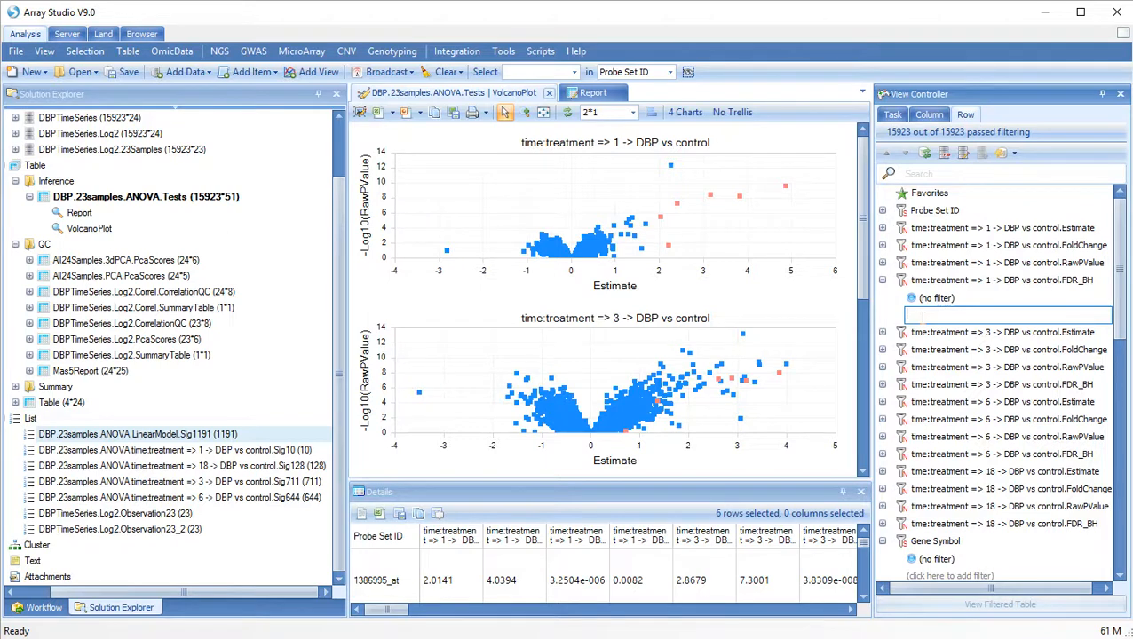
{"action": "type", "text": "<.05"}
{"action": "key", "text": "Return"}
{"action": "left_click", "coordinate": [882, 281]}
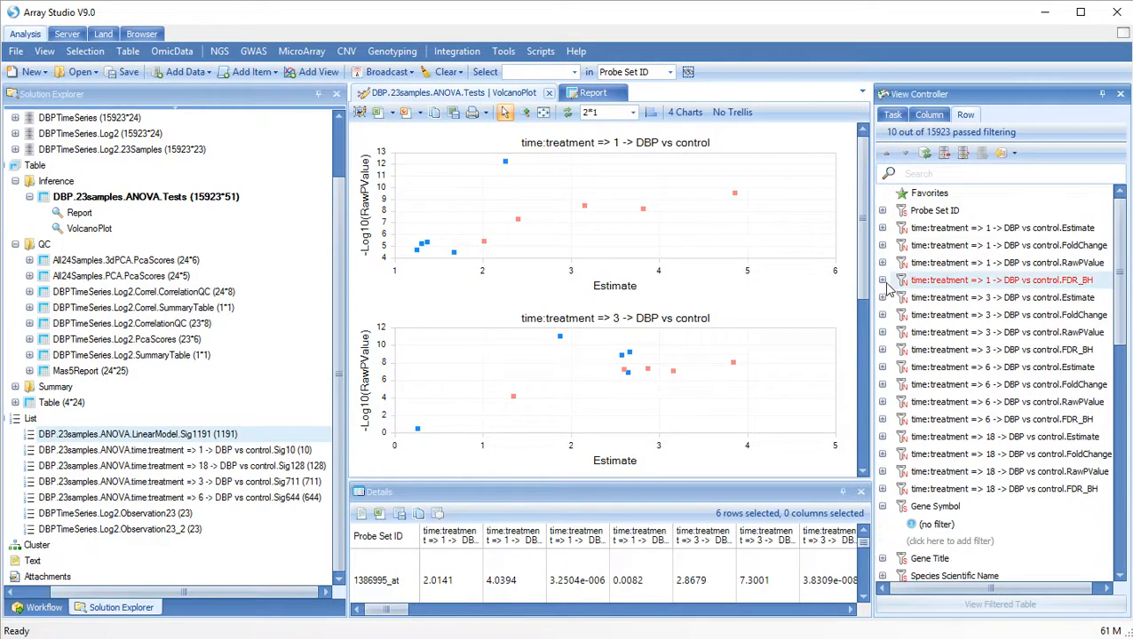
Step: Add a row filter of <=.05 on the time 3 DBP vs control FDR_BH column
{"action": "left_click", "coordinate": [883, 350]}
{"action": "left_click", "coordinate": [922, 384]}
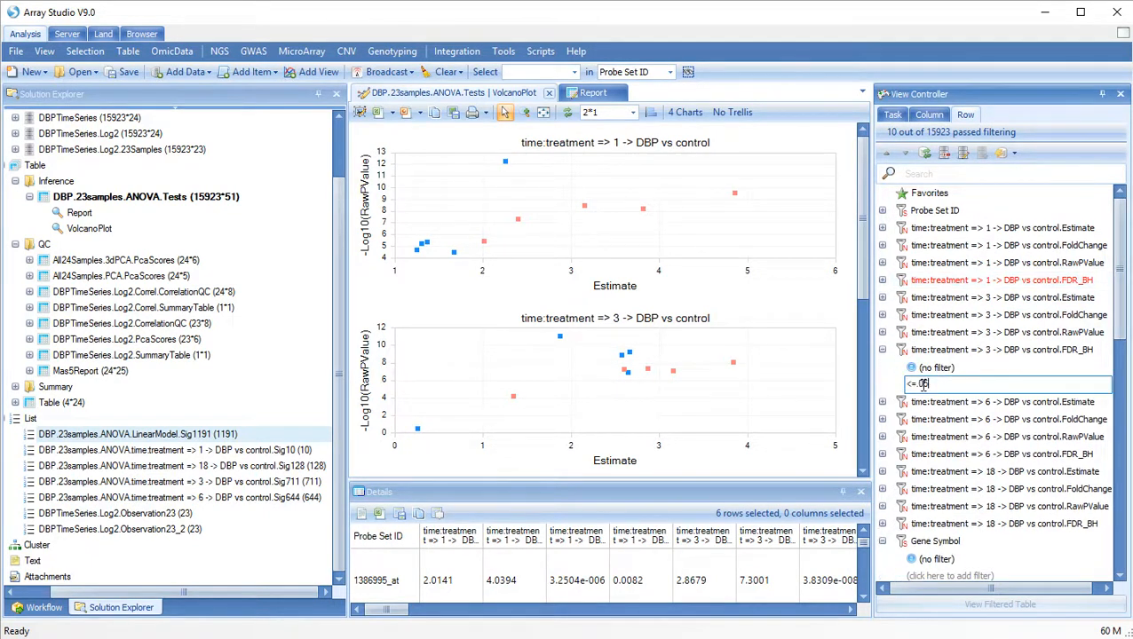
{"action": "type", "text": "<=.05"}
{"action": "key", "text": "Return"}
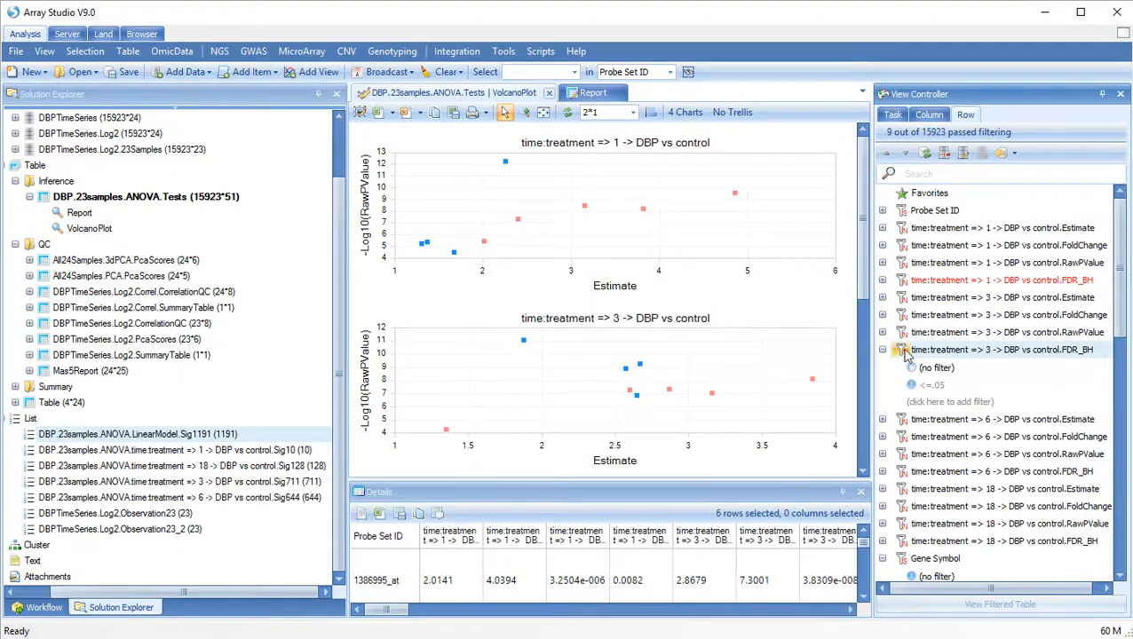
{"action": "left_click", "coordinate": [911, 384]}
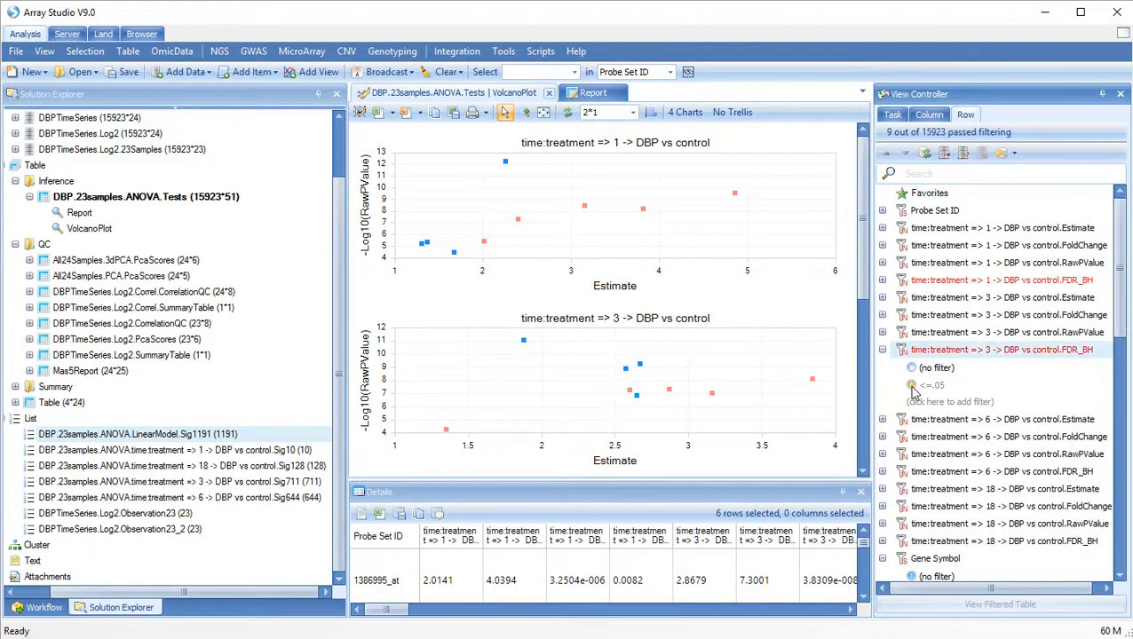
Step: Add a row filter of <=.05 on the time 6 DBP vs control FDR_BH column
{"action": "left_click", "coordinate": [881, 350]}
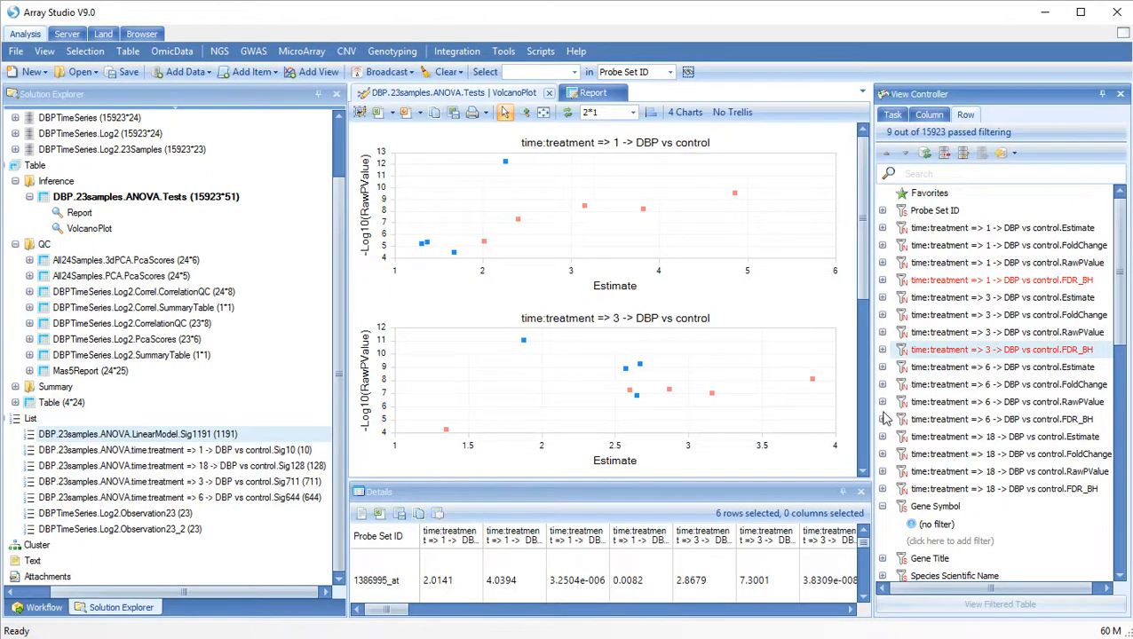
{"action": "left_click", "coordinate": [881, 420]}
{"action": "left_click", "coordinate": [919, 453]}
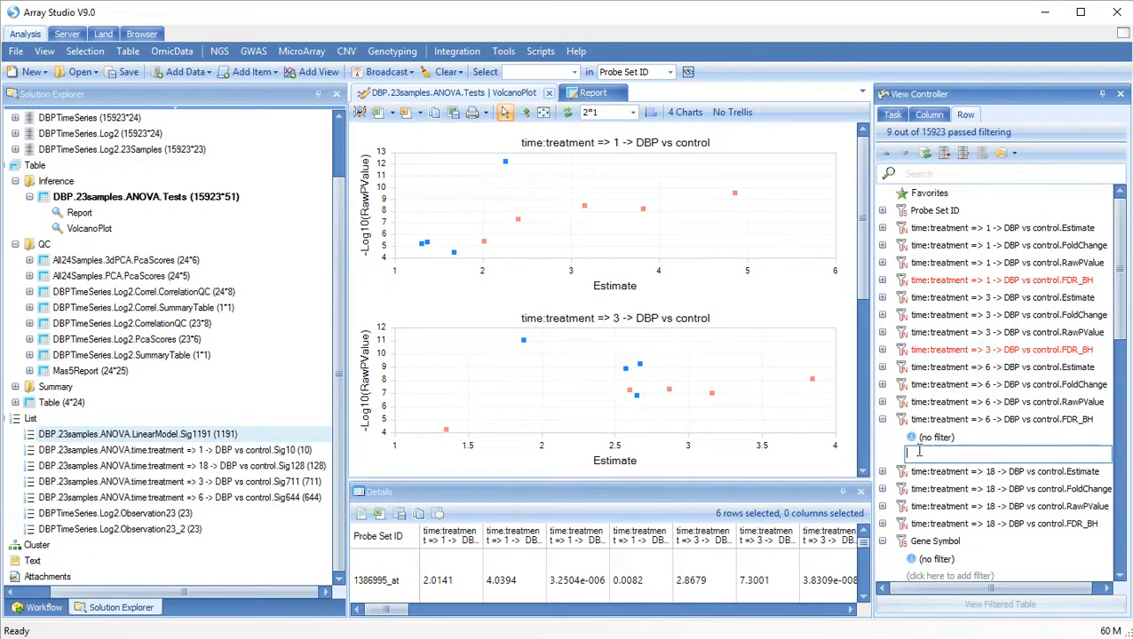
{"action": "type", "text": "<=.05"}
{"action": "key", "text": "Return"}
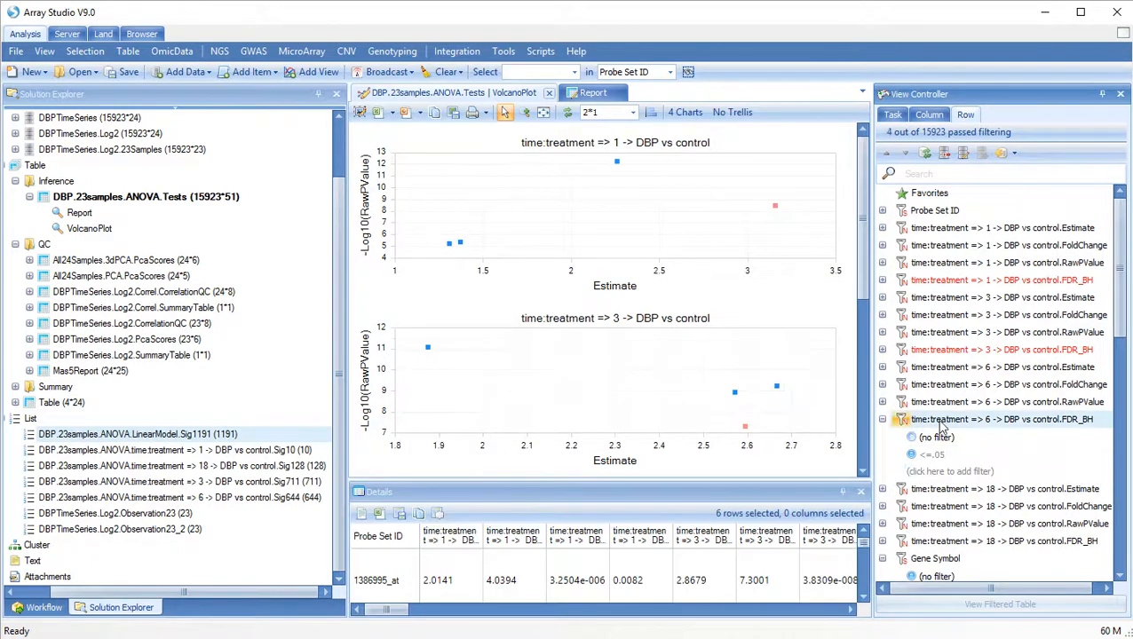
{"action": "left_click", "coordinate": [882, 419]}
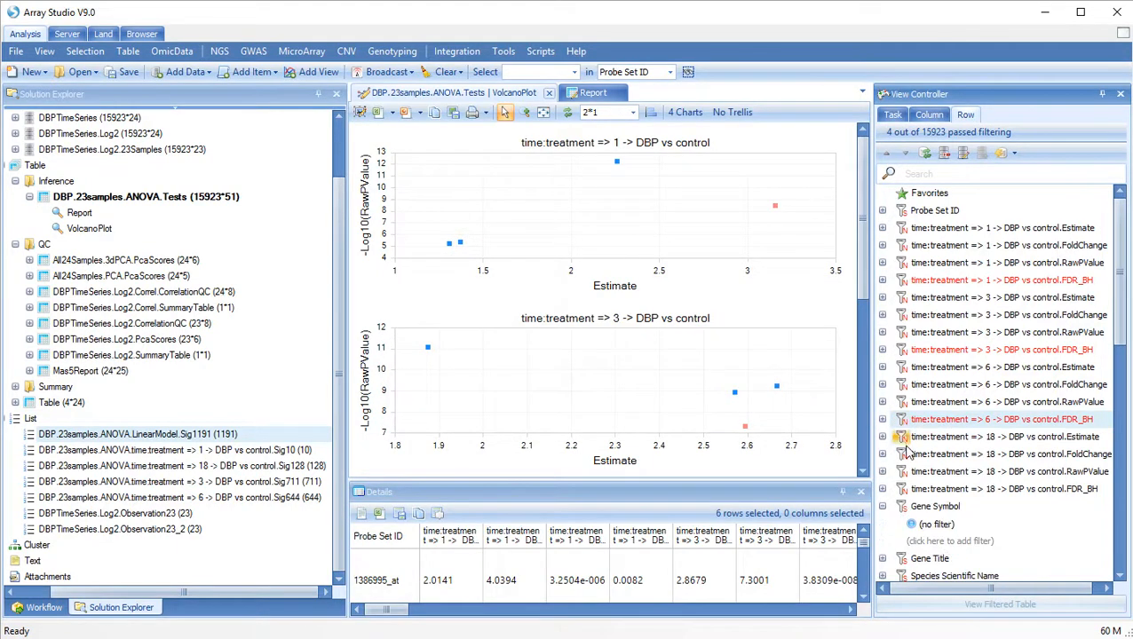
Step: Add a row filter of <=.05 on the time 18 DBP vs control FDR_BH column
{"action": "left_click", "coordinate": [882, 490]}
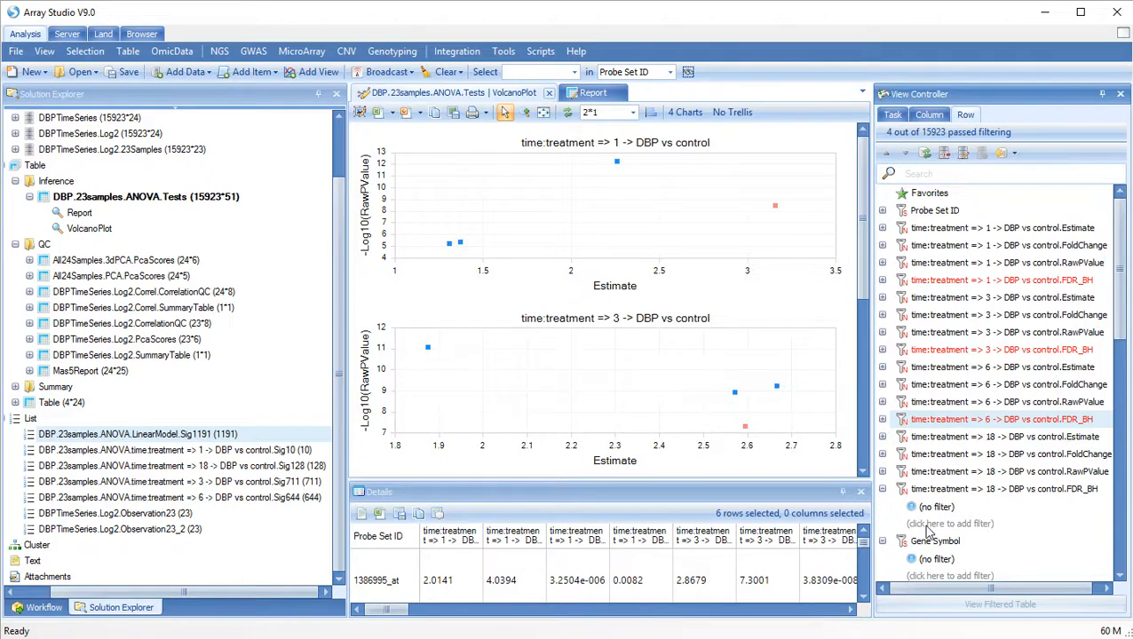
{"action": "left_click", "coordinate": [928, 526]}
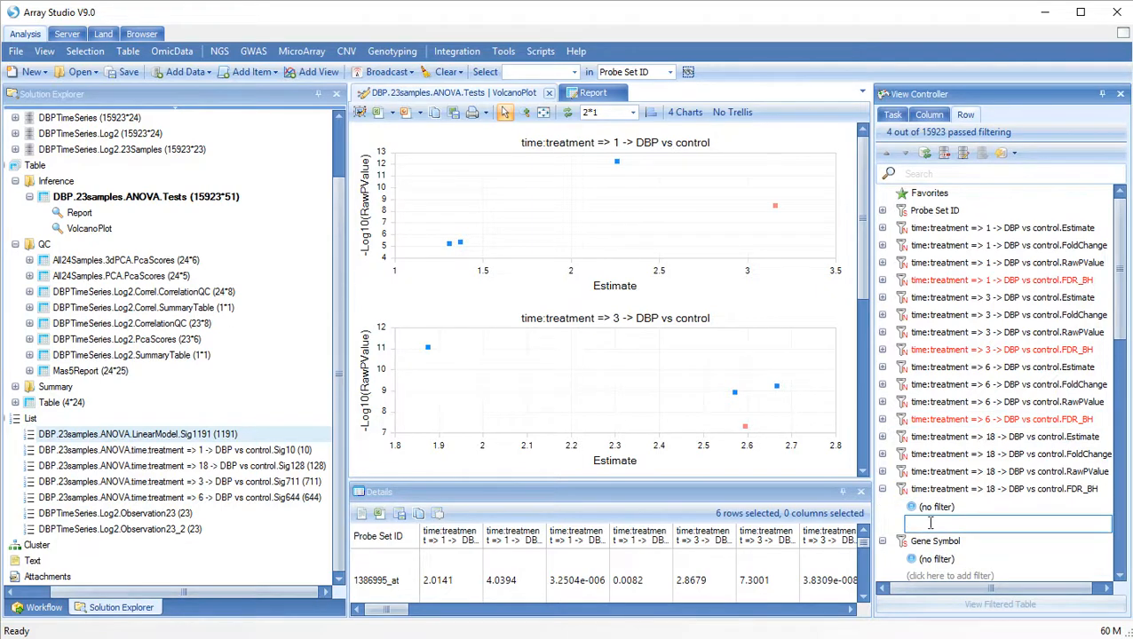
{"action": "type", "text": "<=.05"}
{"action": "key", "text": "Return"}
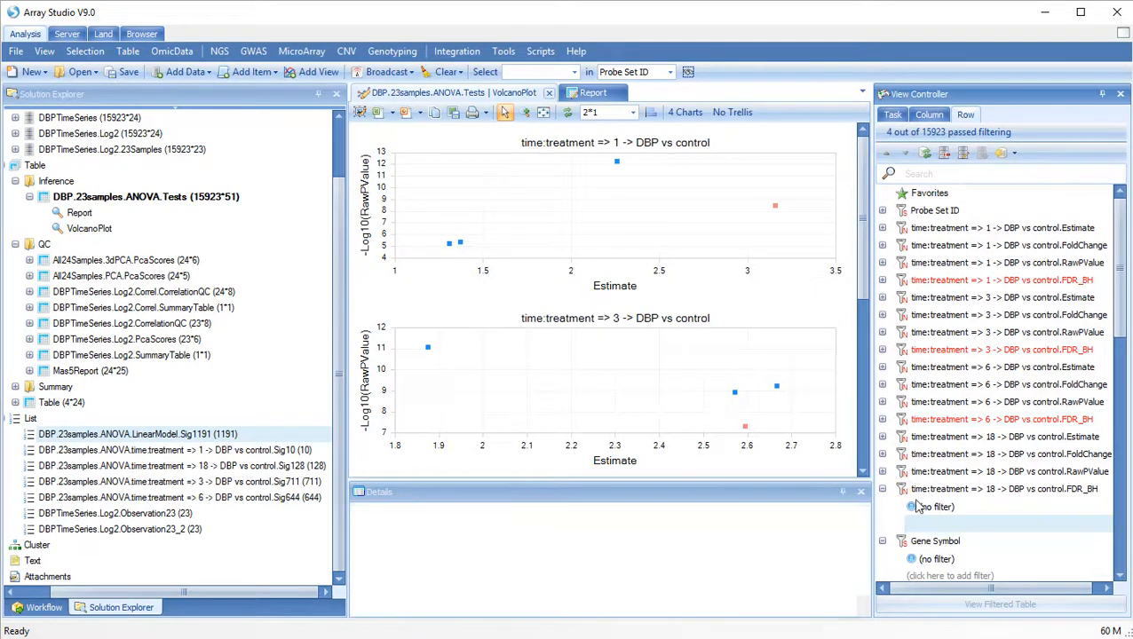
{"action": "left_click", "coordinate": [883, 489]}
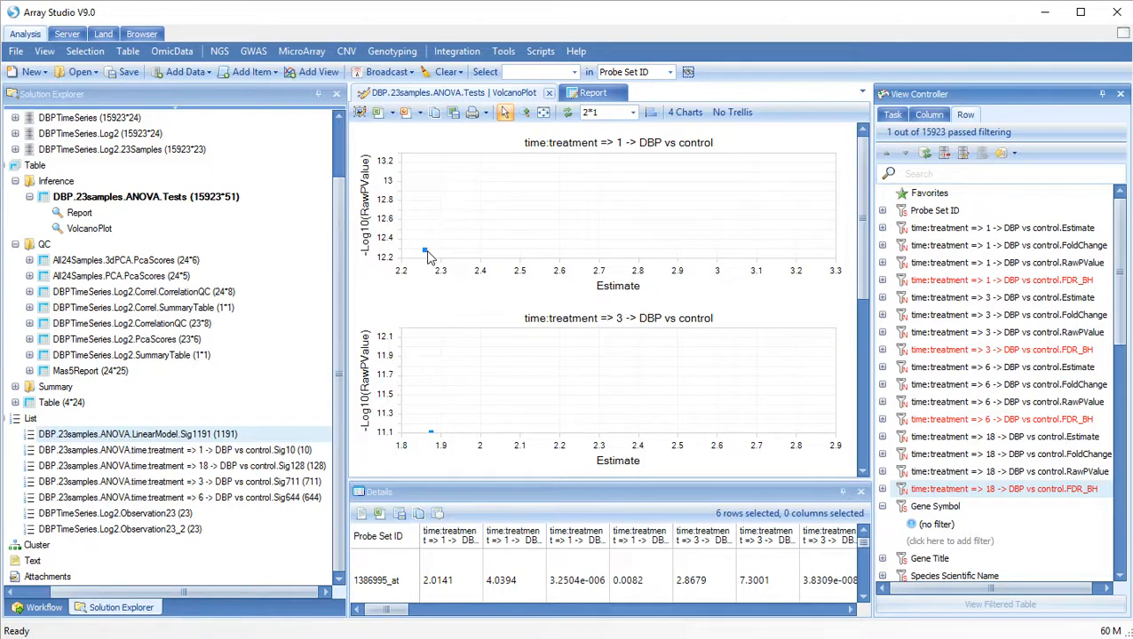
Step: Select the remaining point in the time 1 DBP vs control volcano plot and examine it in the time 6 and 18 plots
{"action": "left_click_drag", "start_coordinate": [407, 232], "coordinate": [438, 259]}
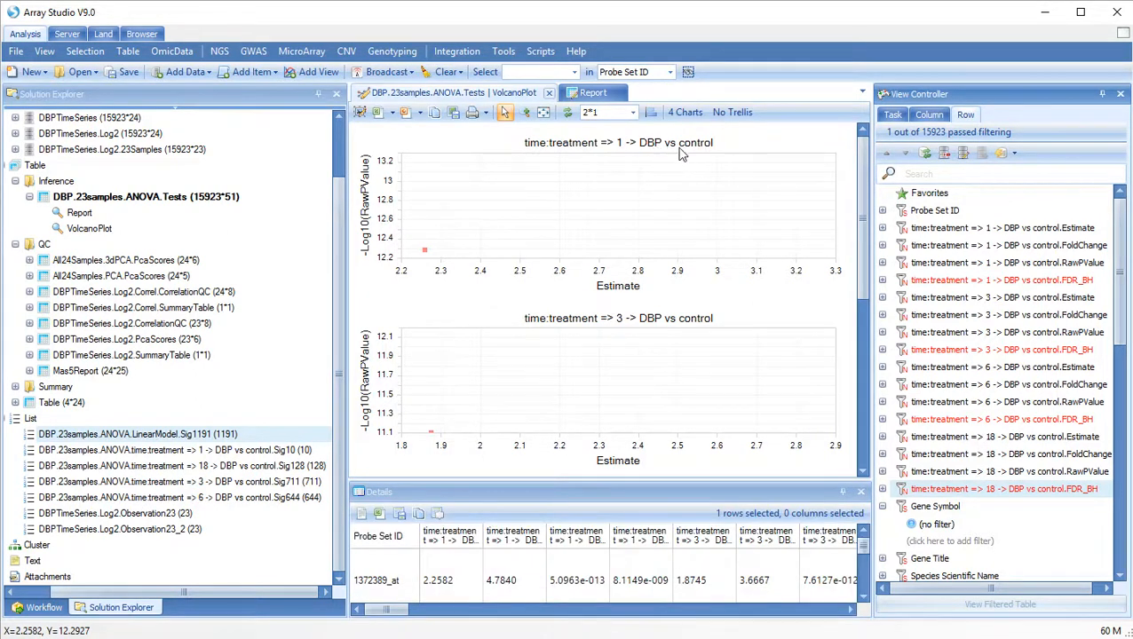
{"action": "left_click_drag", "start_coordinate": [861, 152], "coordinate": [866, 318]}
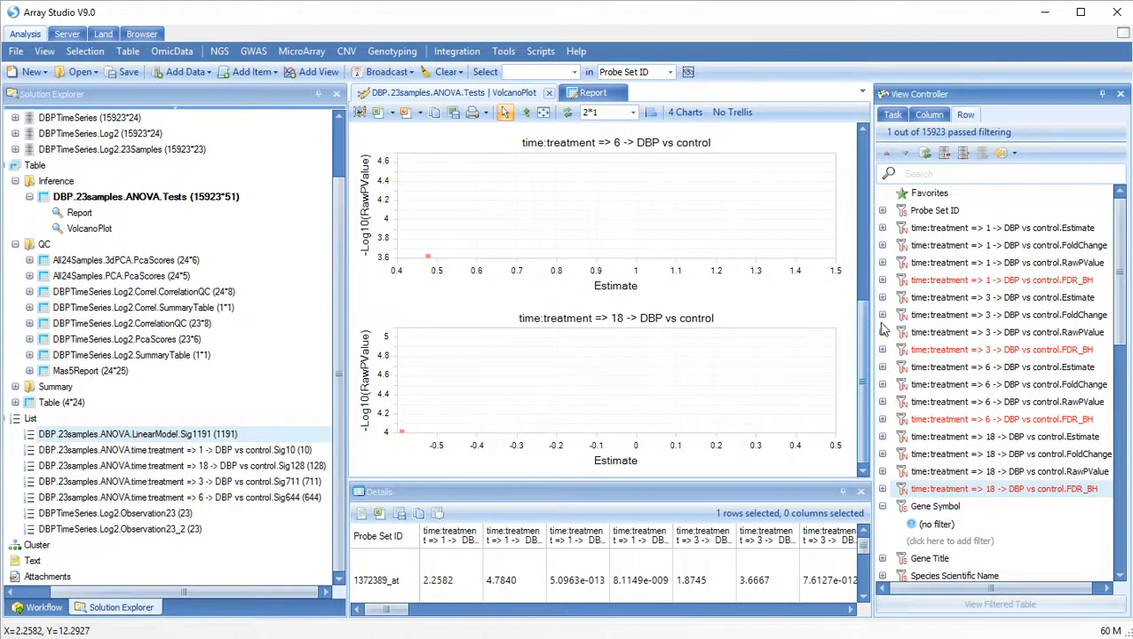
{"action": "scroll", "coordinate": [847, 156], "scroll_direction": "up", "scroll_amount": 3}
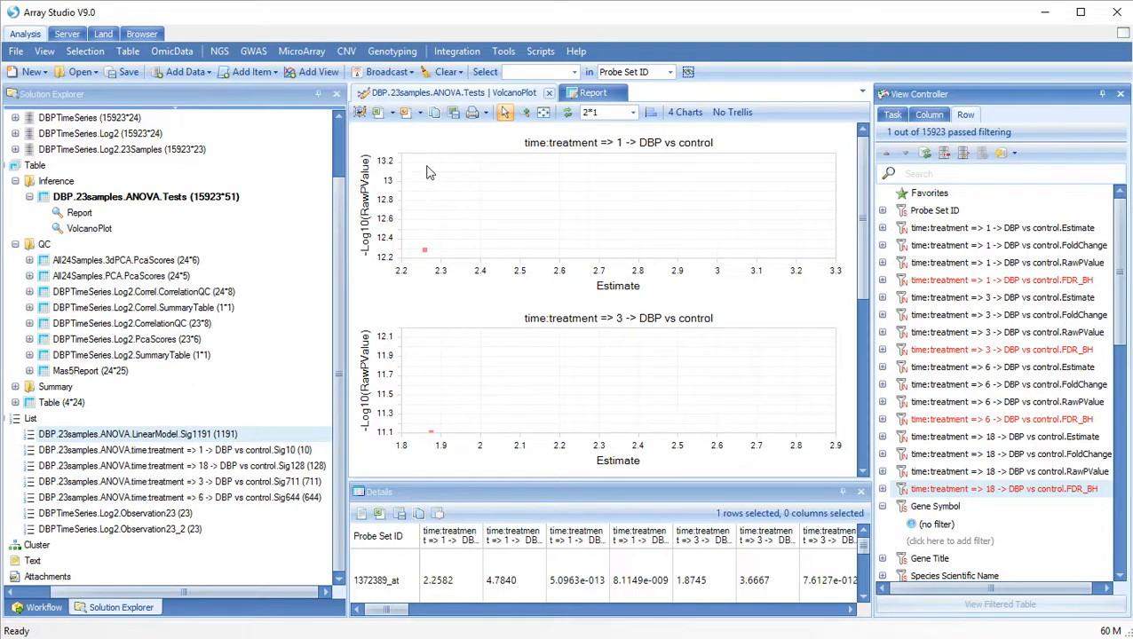
Step: Switch the row filters to Match Any Columns and select all the points in the time 1 DBP vs control volcano plot
{"action": "left_click", "coordinate": [1006, 156]}
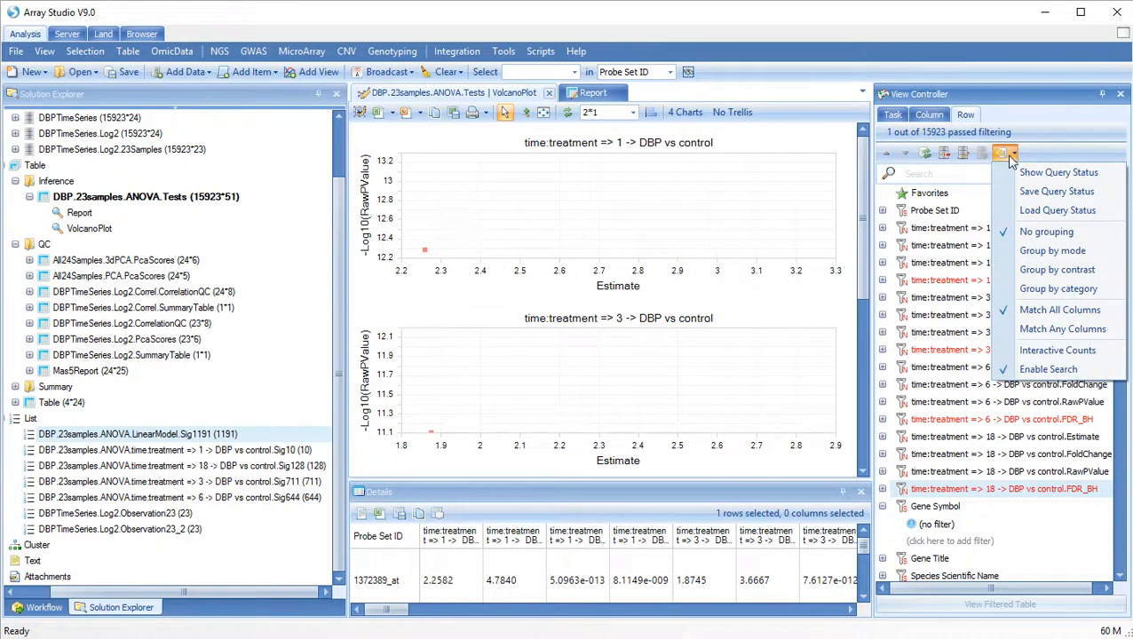
{"action": "left_click", "coordinate": [1044, 330]}
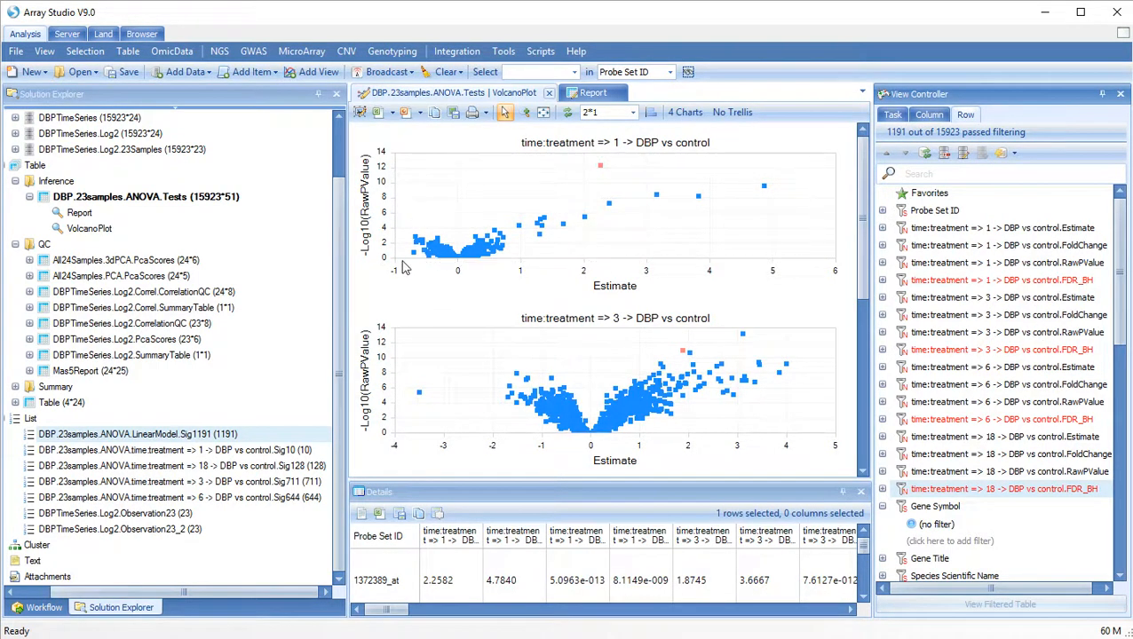
{"action": "left_click_drag", "start_coordinate": [402, 261], "coordinate": [401, 261]}
{"action": "left_click", "coordinate": [687, 495]}
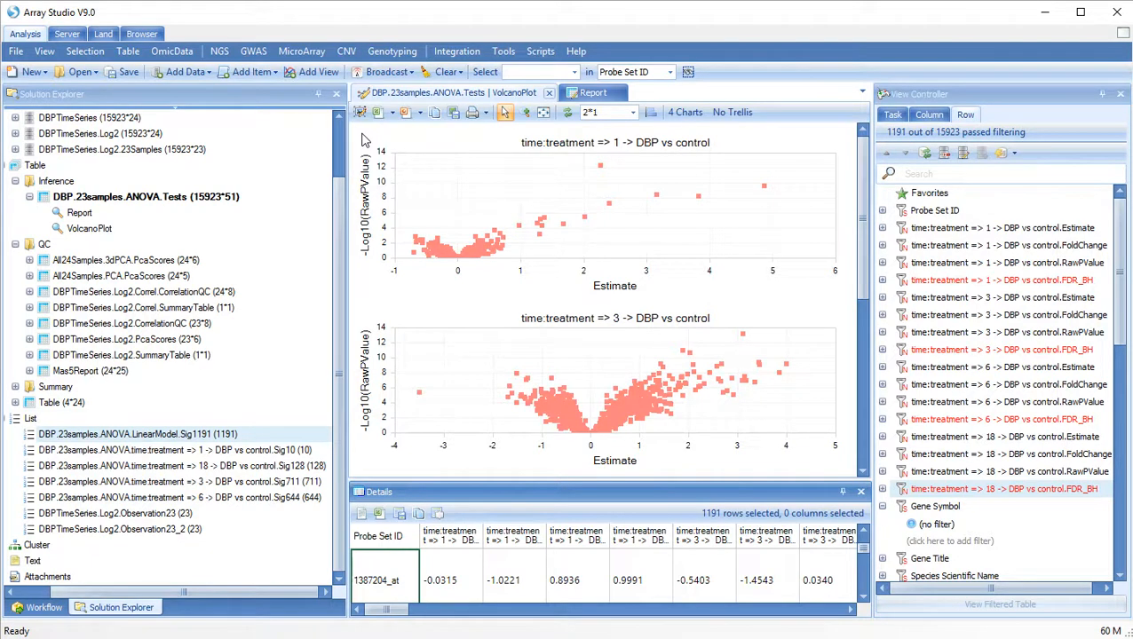
{"action": "left_click", "coordinate": [302, 51]}
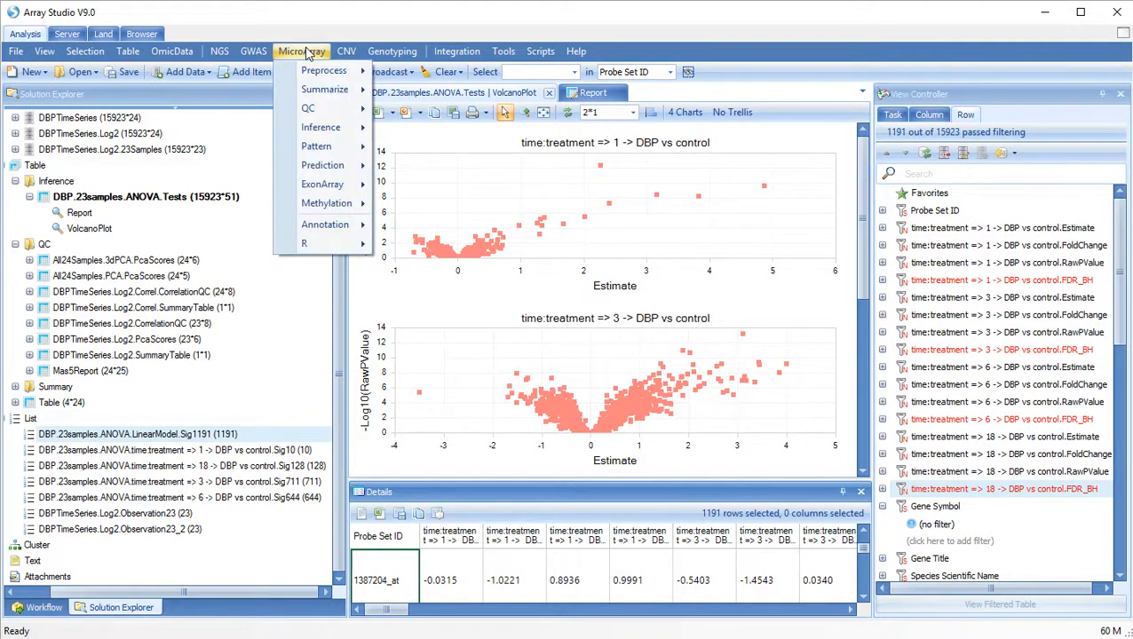
{"action": "mouse_move", "coordinate": [364, 127]}
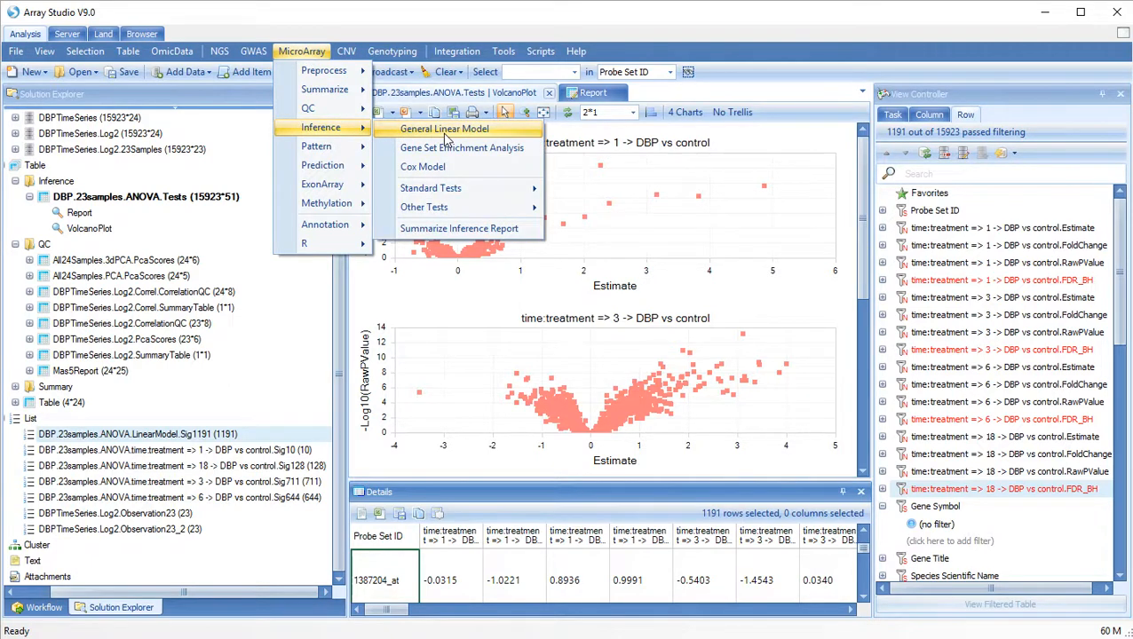
{"action": "left_click", "coordinate": [302, 51]}
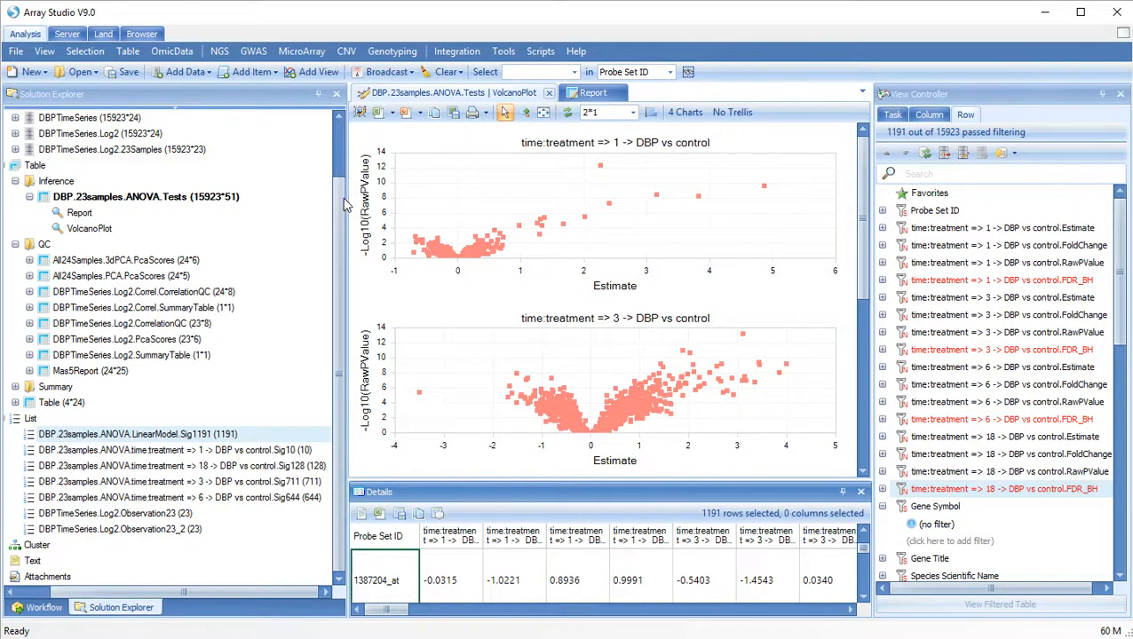
Step: Add a VennDiagramView to the DBPTimeSeries.Log2.23Samples data
{"action": "left_click_drag", "start_coordinate": [341, 201], "coordinate": [327, 123]}
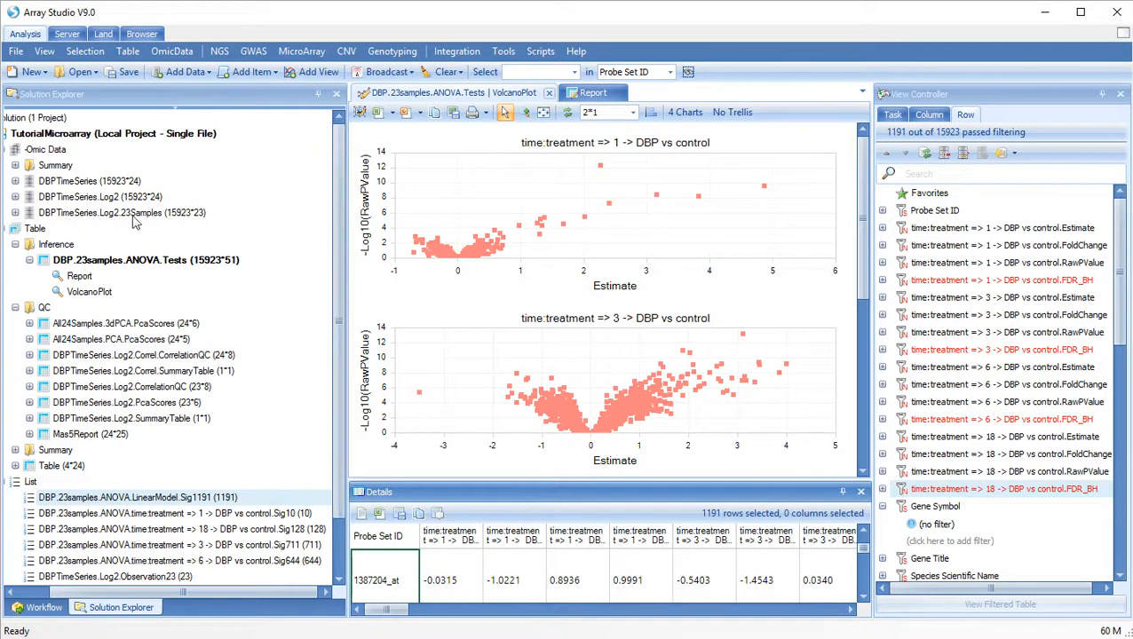
{"action": "left_click", "coordinate": [38, 215]}
{"action": "right_click", "coordinate": [37, 215]}
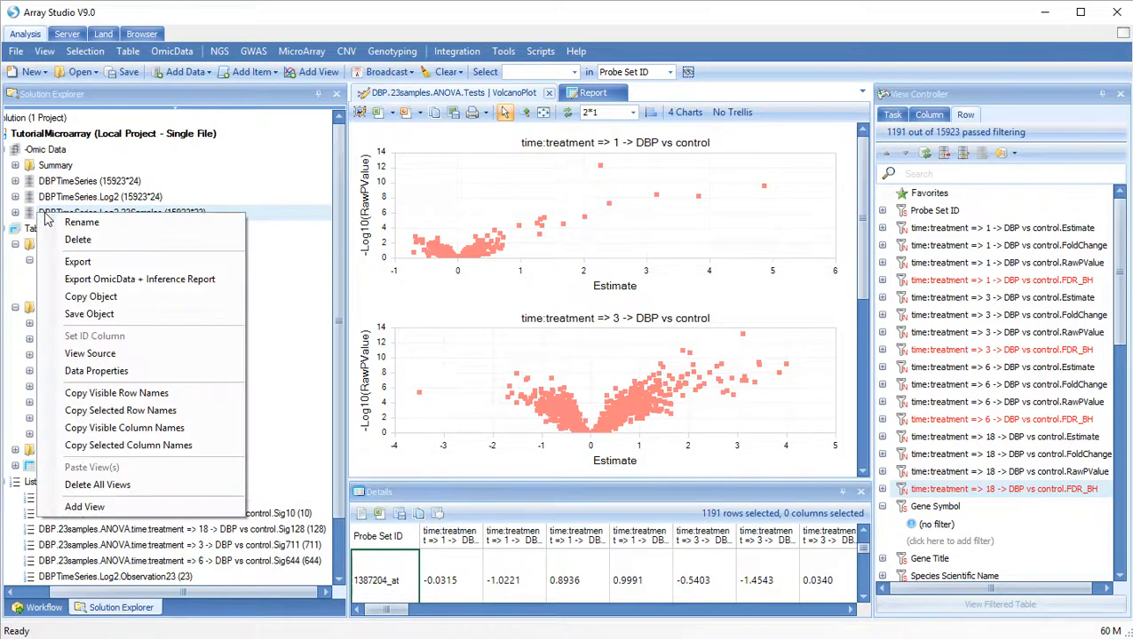
{"action": "left_click", "coordinate": [94, 507]}
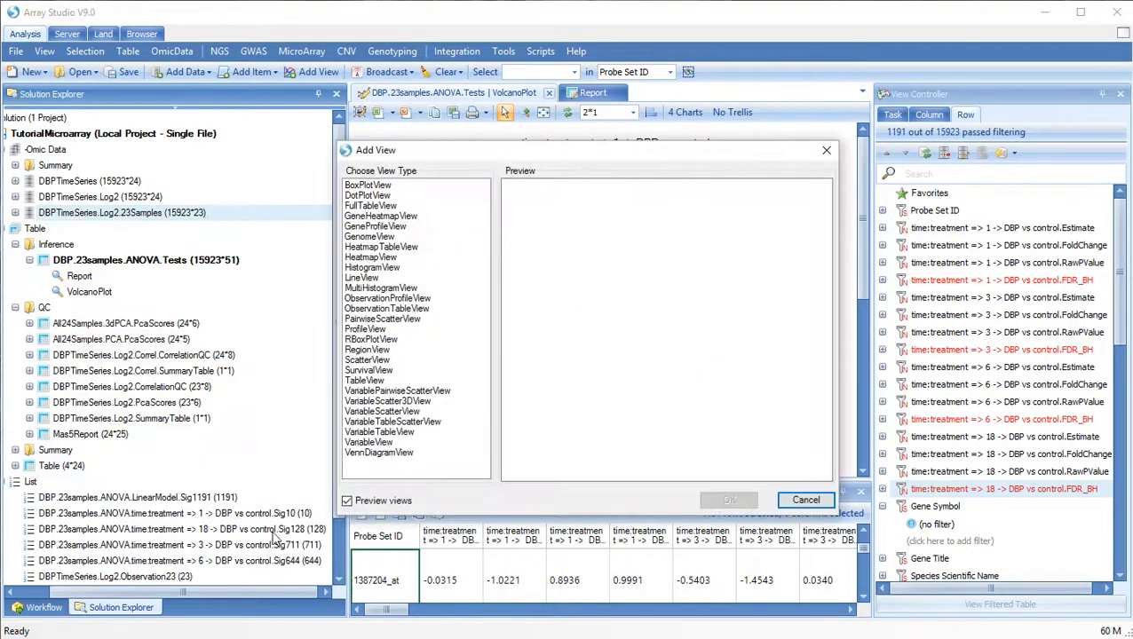
{"action": "left_click", "coordinate": [384, 454]}
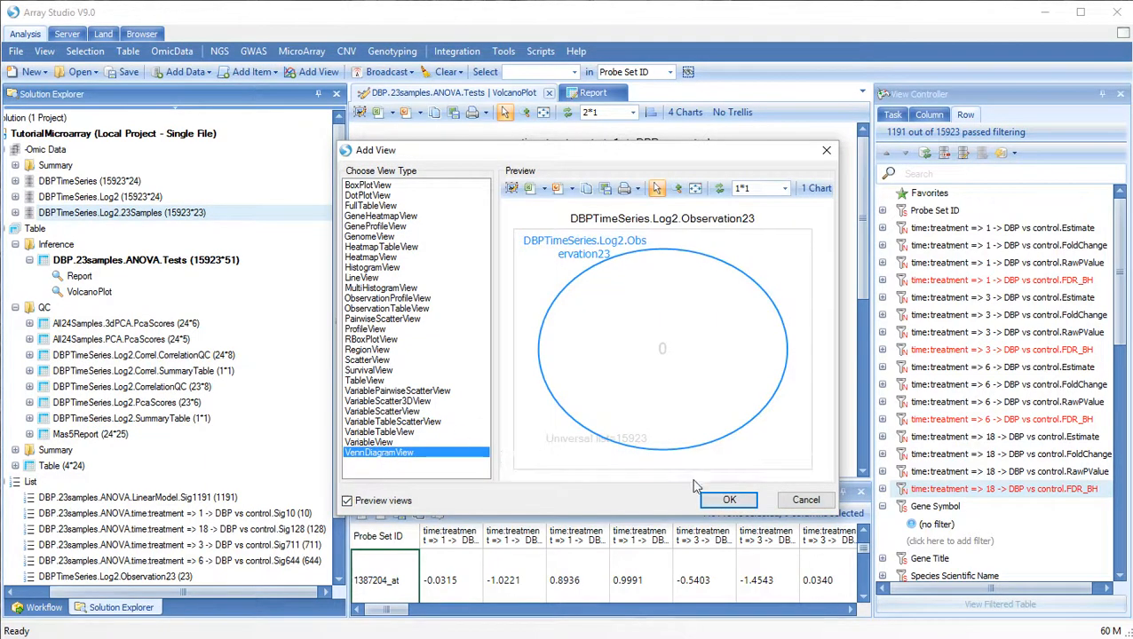
{"action": "left_click", "coordinate": [722, 501]}
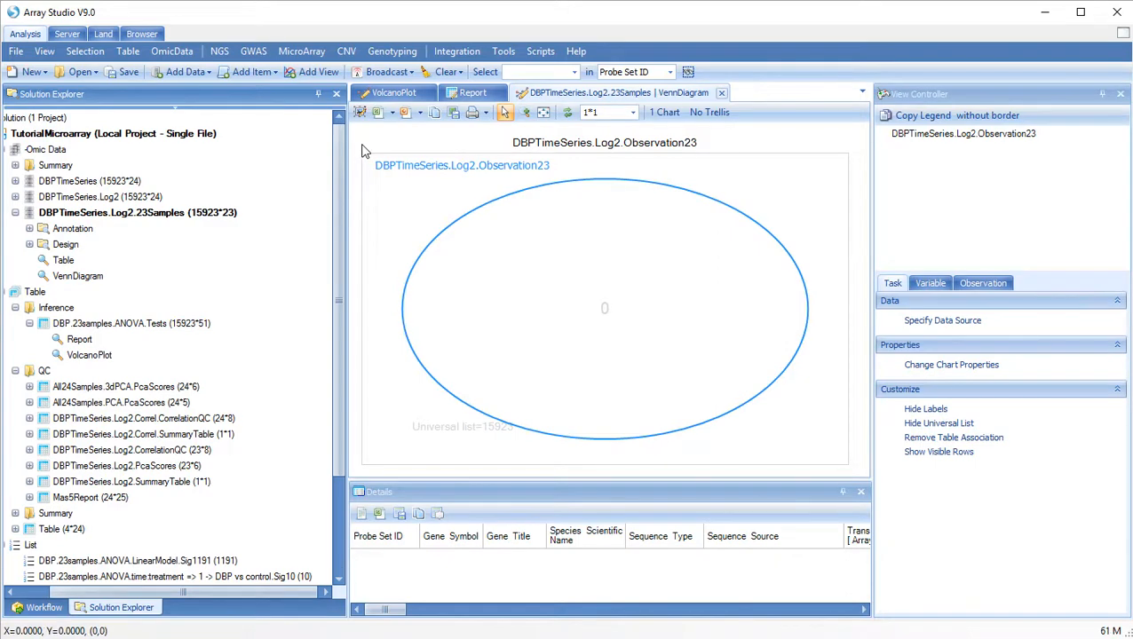
Step: In the Venn diagram's data source, set List1 to the time 1 DBP vs control Sig10 list and List2 to the time 3 Sig711 list
{"action": "left_click", "coordinate": [921, 324]}
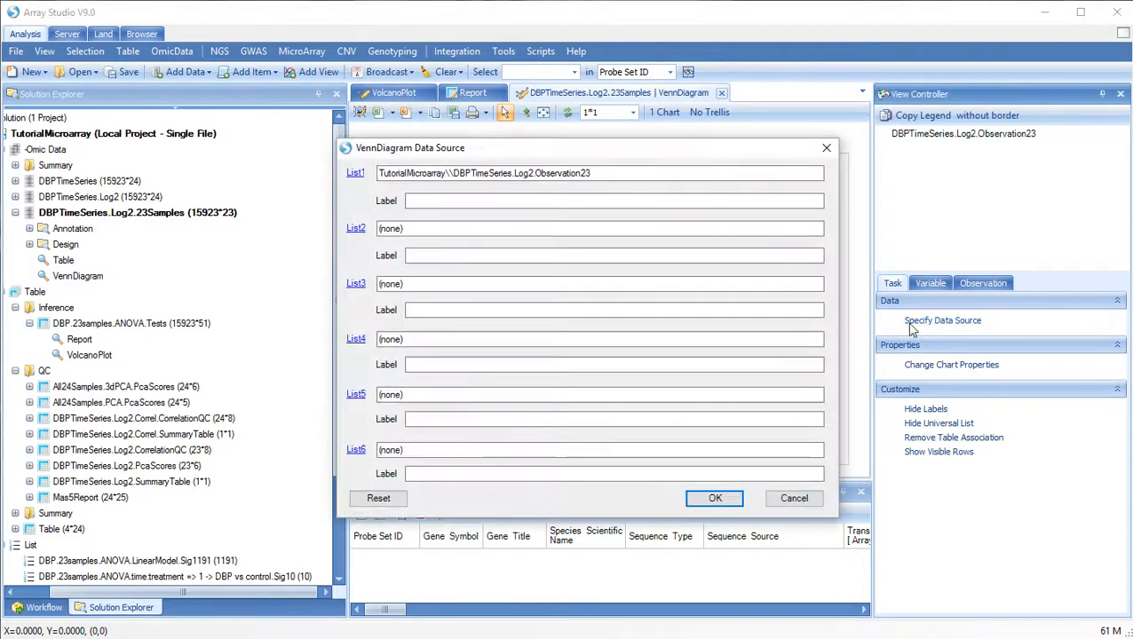
{"action": "left_click", "coordinate": [355, 175]}
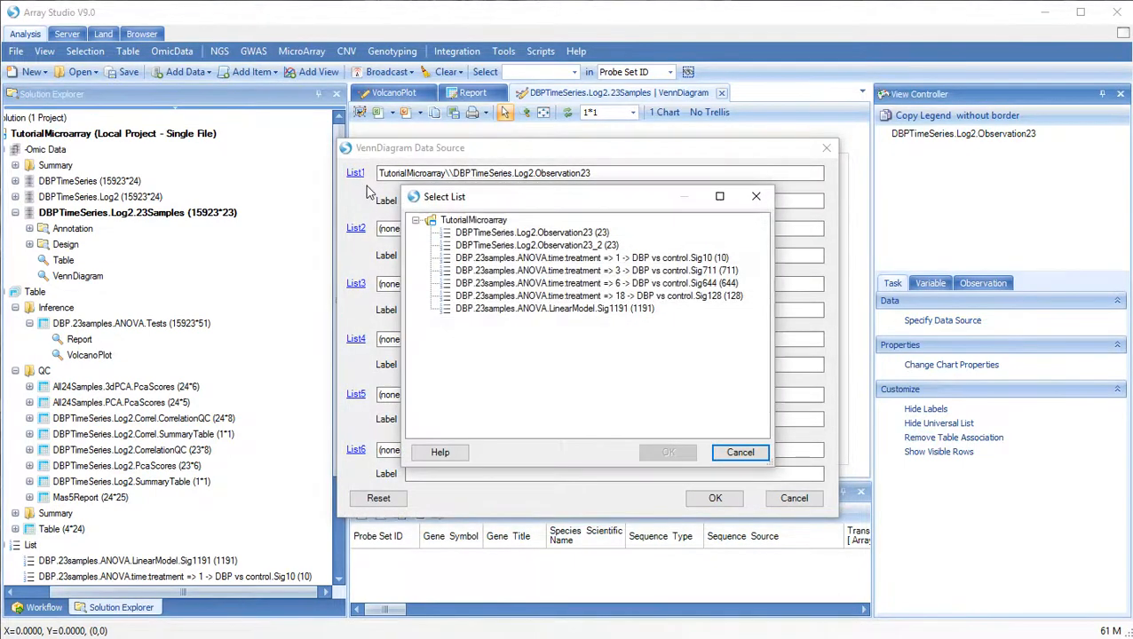
{"action": "left_click", "coordinate": [539, 259]}
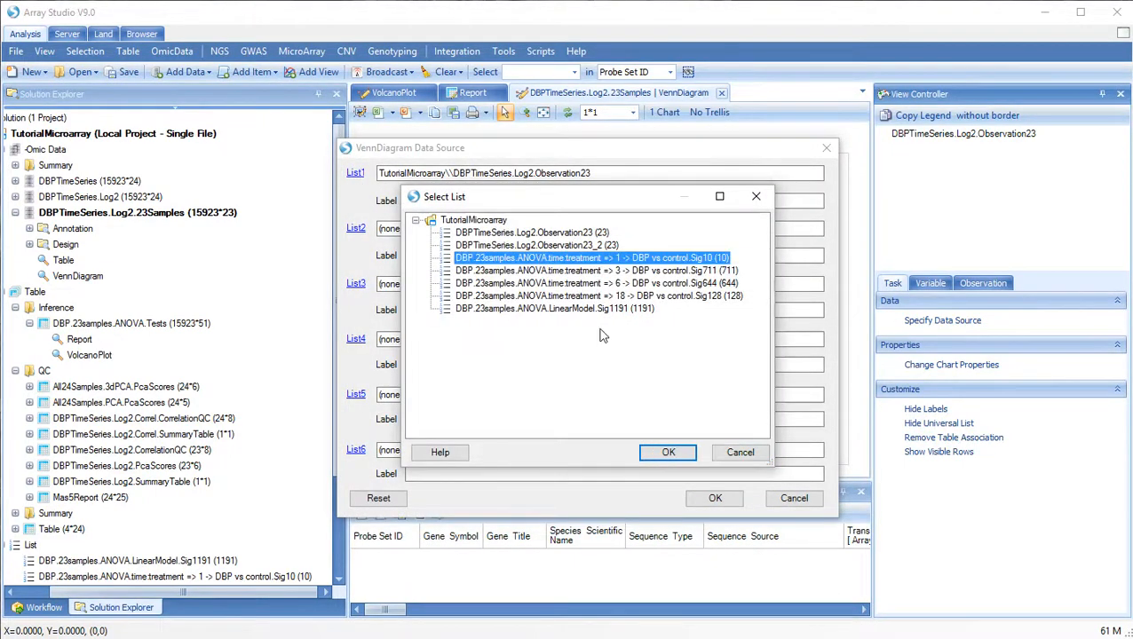
{"action": "left_click", "coordinate": [668, 454]}
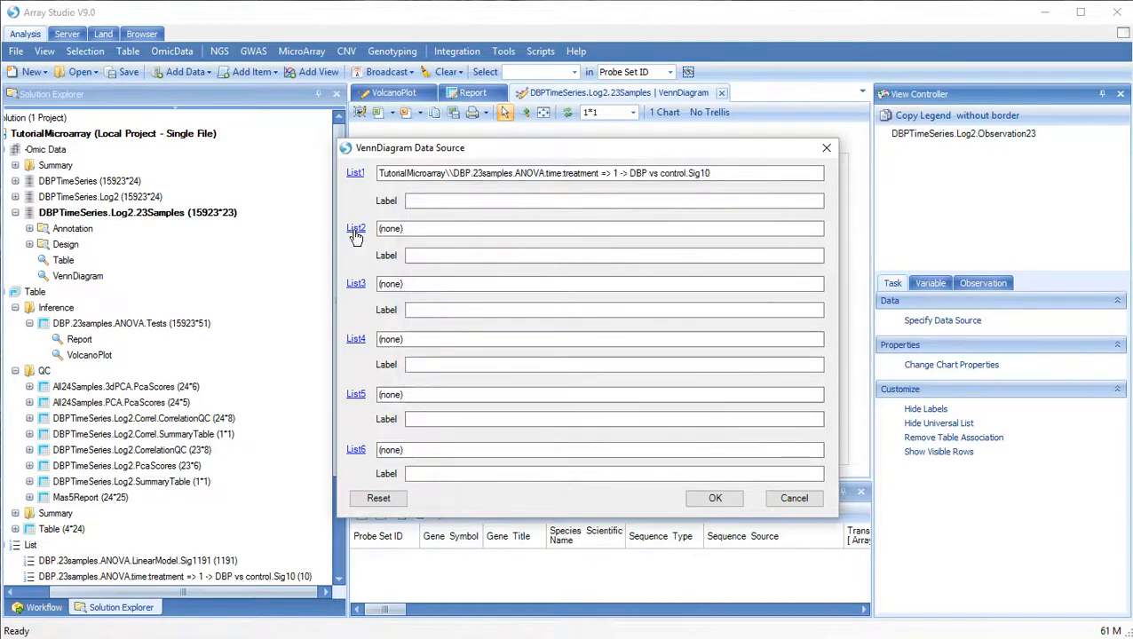
{"action": "left_click", "coordinate": [355, 231]}
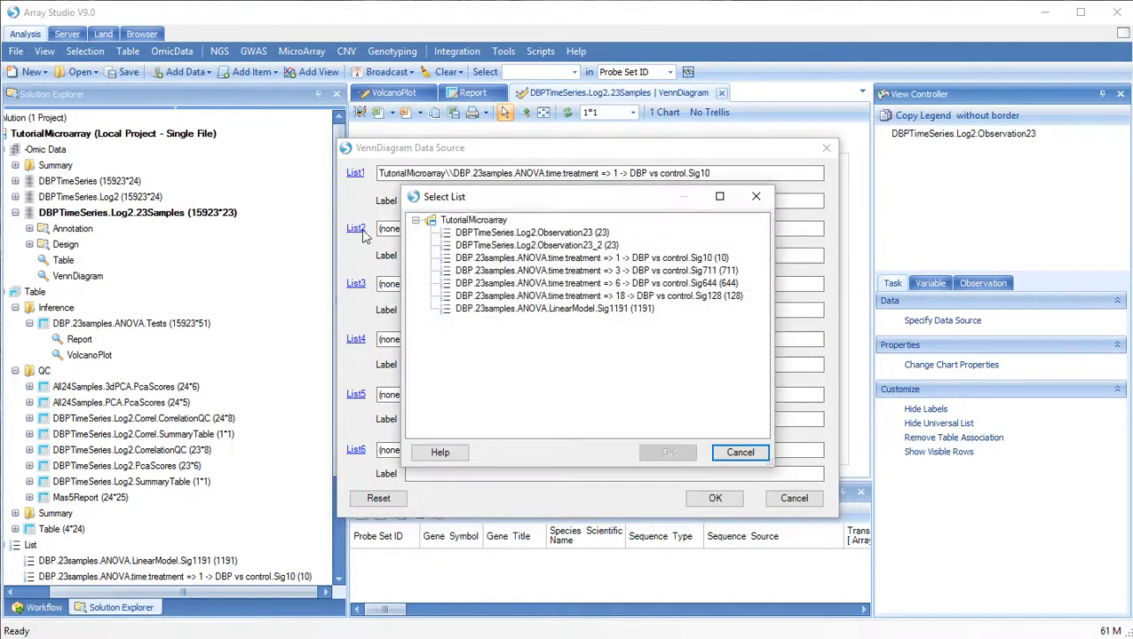
{"action": "left_click", "coordinate": [582, 271]}
{"action": "left_click", "coordinate": [667, 452]}
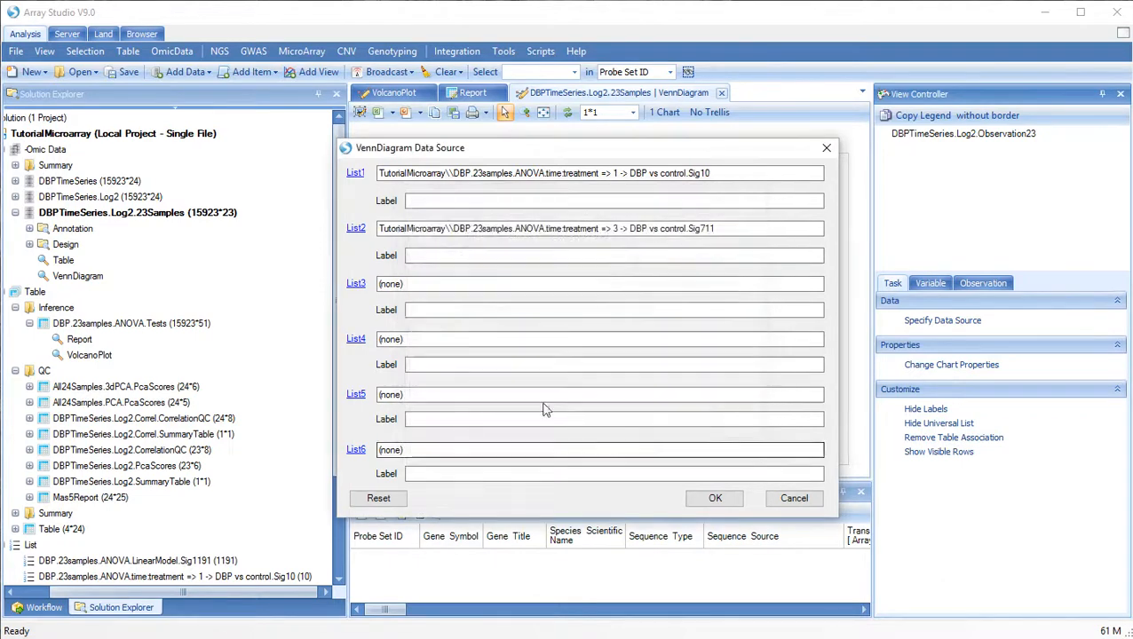
Step: Set List3 to the time 6 DBP vs control Sig644 list and List4 to the time 18 Sig128 list, and apply the data source
{"action": "left_click", "coordinate": [355, 284]}
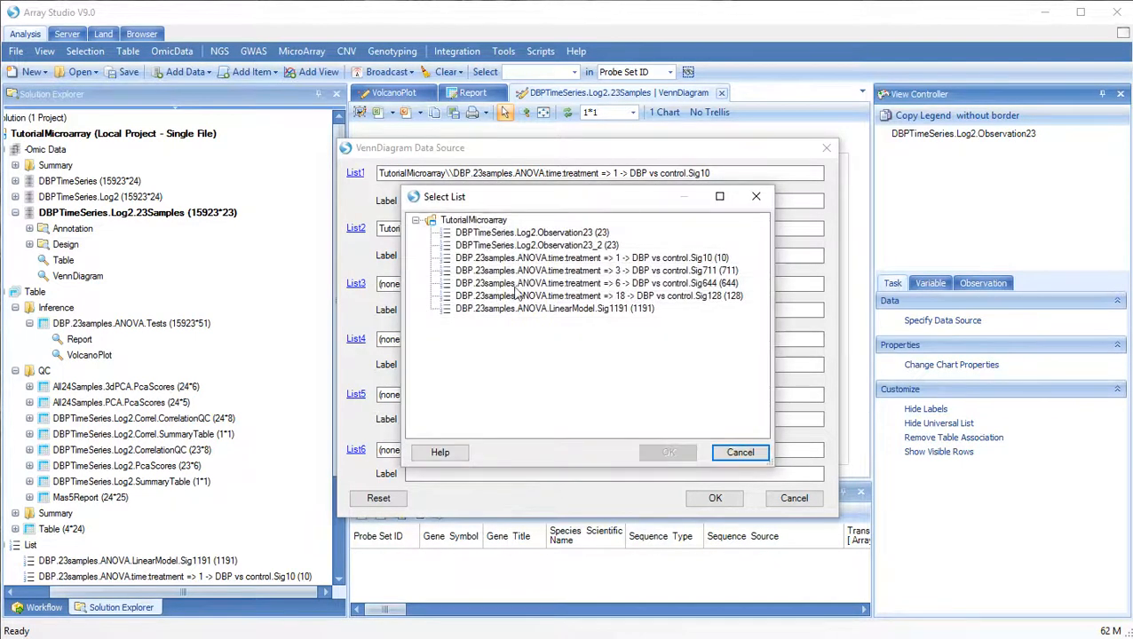
{"action": "left_click", "coordinate": [544, 283]}
{"action": "left_click", "coordinate": [668, 452]}
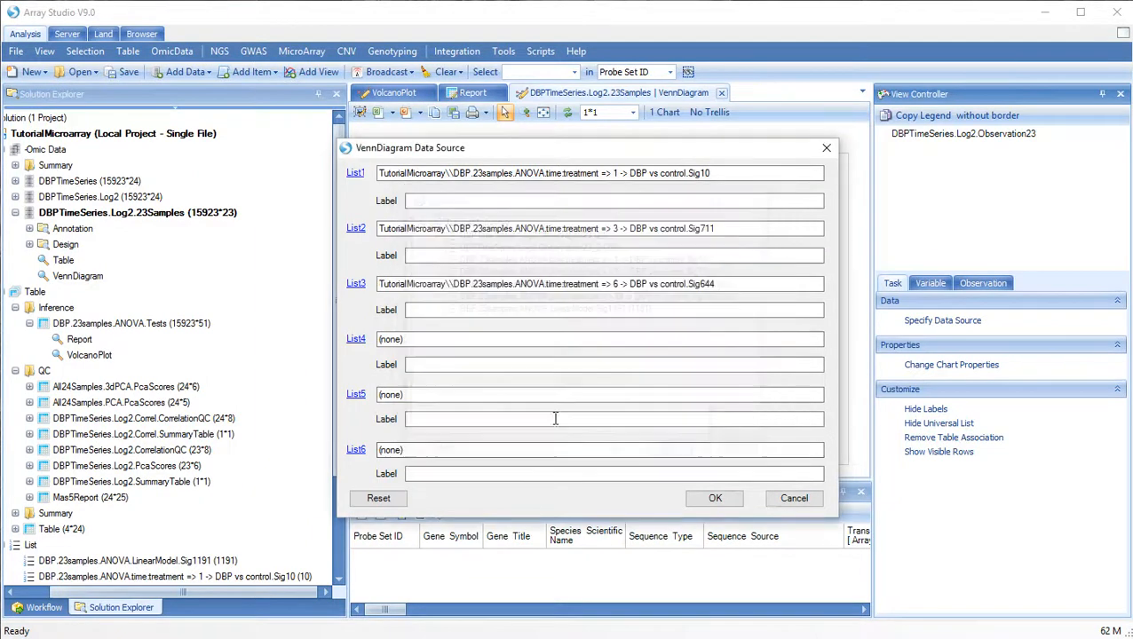
{"action": "left_click", "coordinate": [355, 338]}
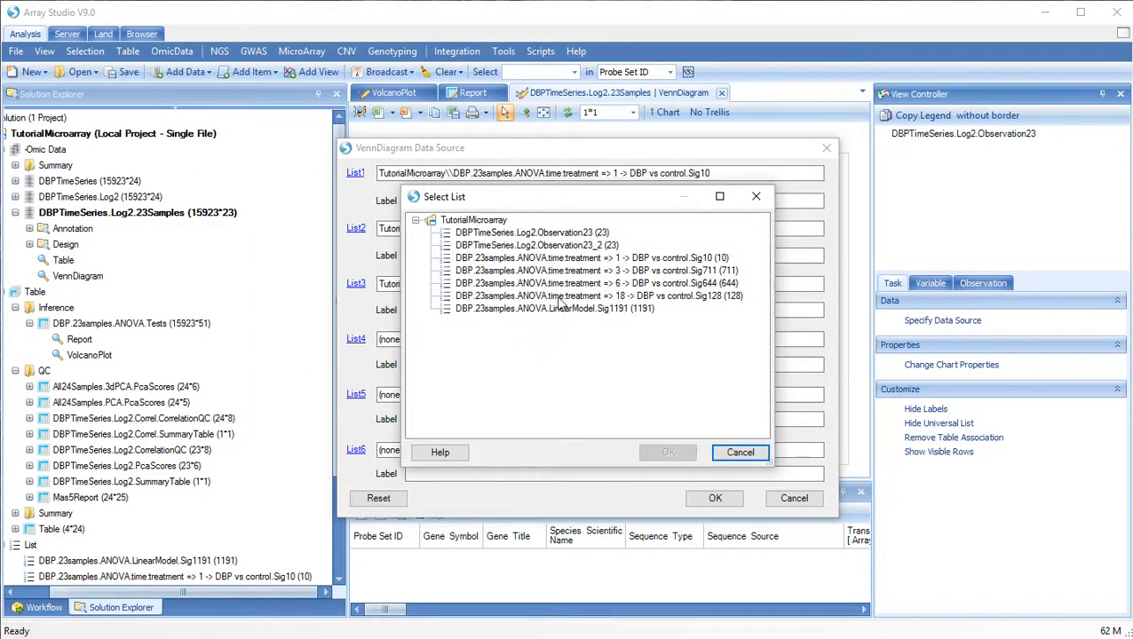
{"action": "left_click", "coordinate": [559, 296]}
{"action": "left_click", "coordinate": [667, 452]}
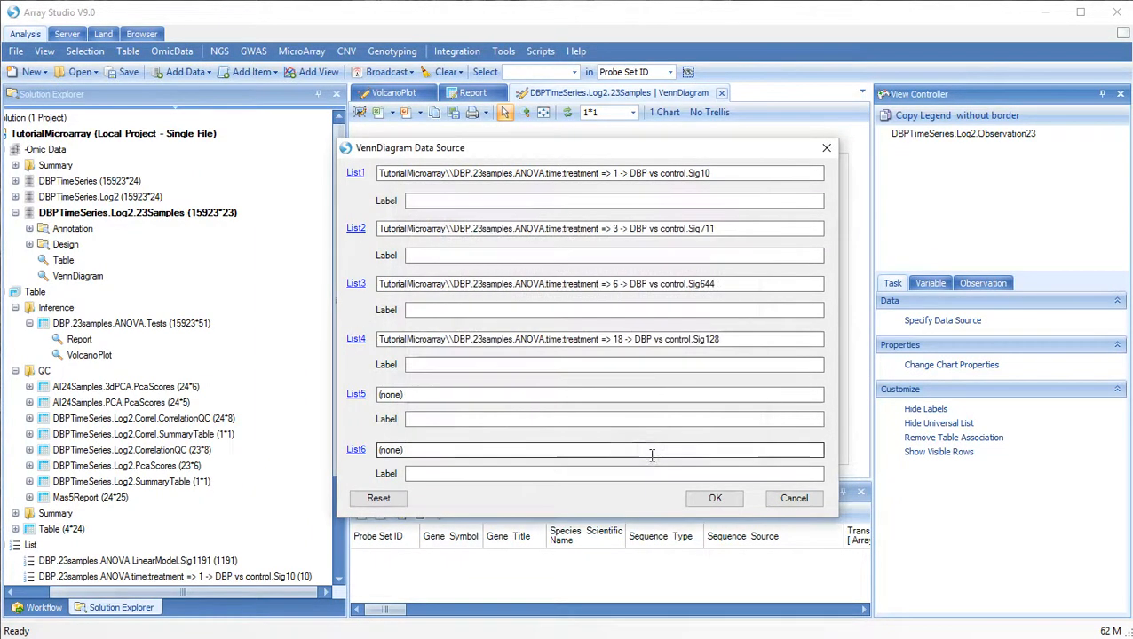
{"action": "left_click", "coordinate": [714, 499]}
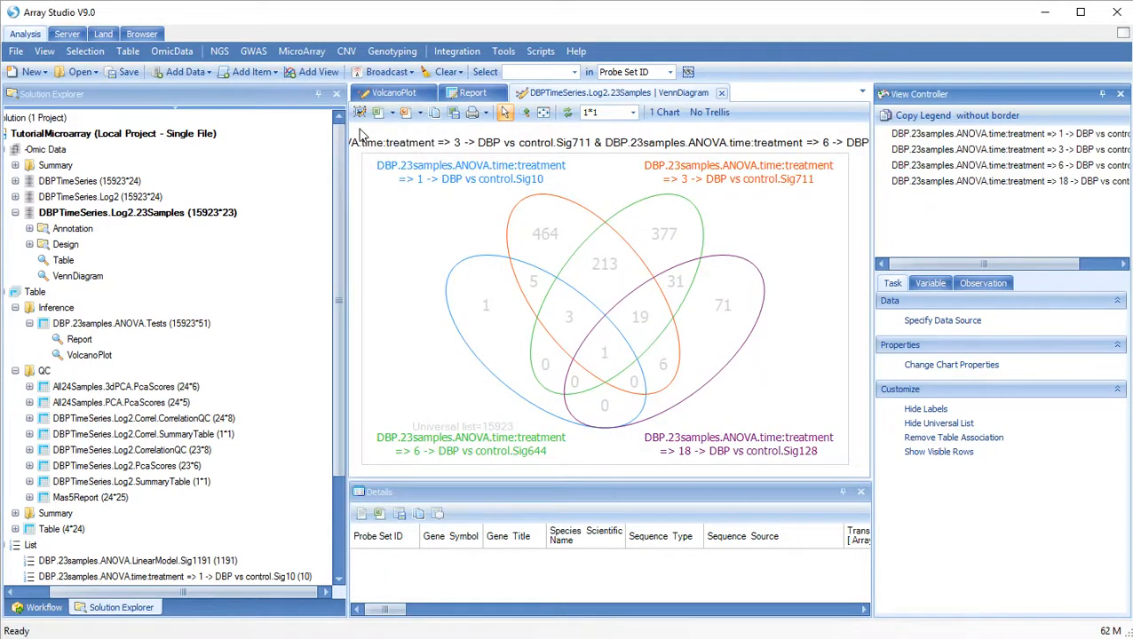
Step: View the details of the probe sets found only in the time 1 list, and those shared only by the time 1 and 3 lists
{"action": "left_click", "coordinate": [486, 312]}
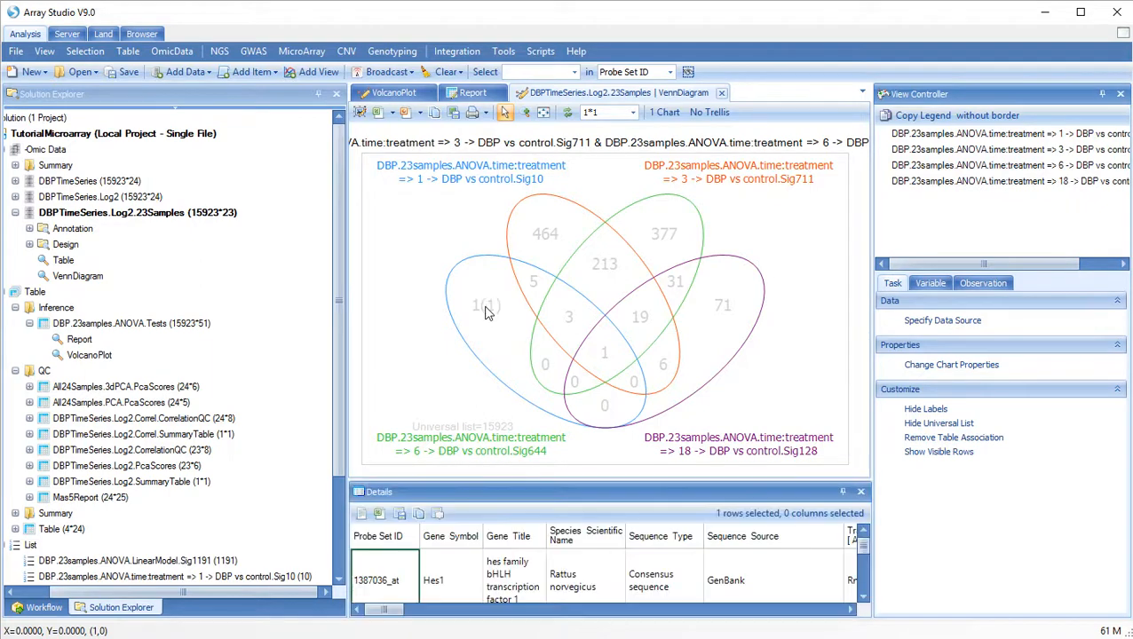
{"action": "left_click", "coordinate": [532, 287]}
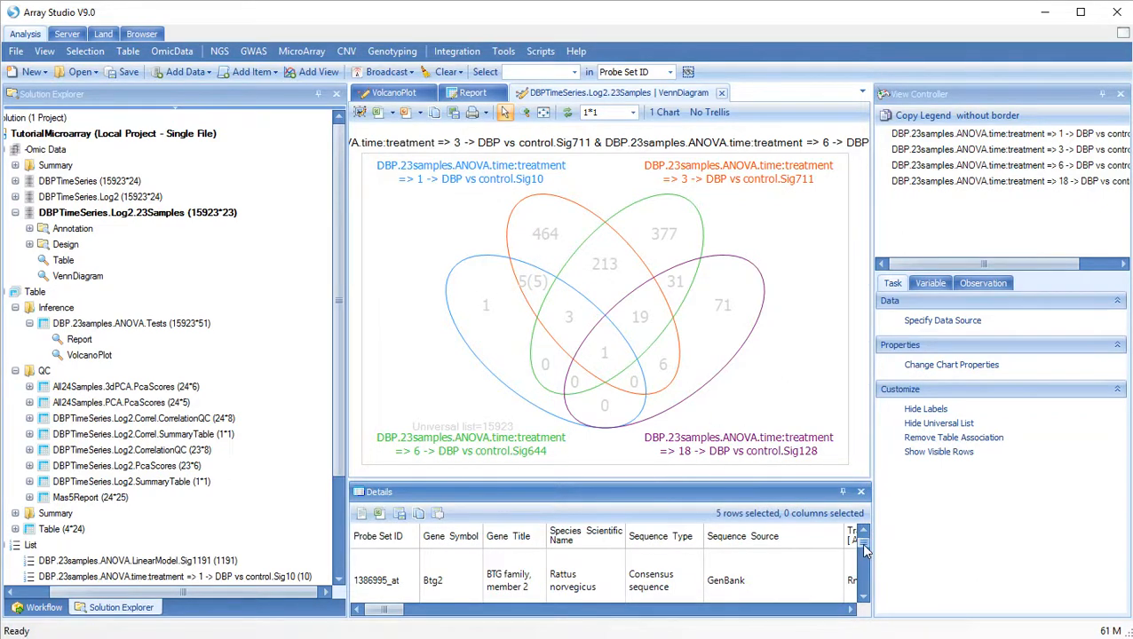
Step: Start a Summarize Inference Report on DBP.23samples.ANOVA.Tests and name the output ANOVA.sign.Summary
{"action": "mouse_move", "coordinate": [862, 544]}
{"action": "left_mouse_down"}
{"action": "mouse_move", "coordinate": [864, 595]}
{"action": "mouse_move", "coordinate": [863, 543]}
{"action": "left_mouse_up"}
{"action": "left_click", "coordinate": [302, 51]}
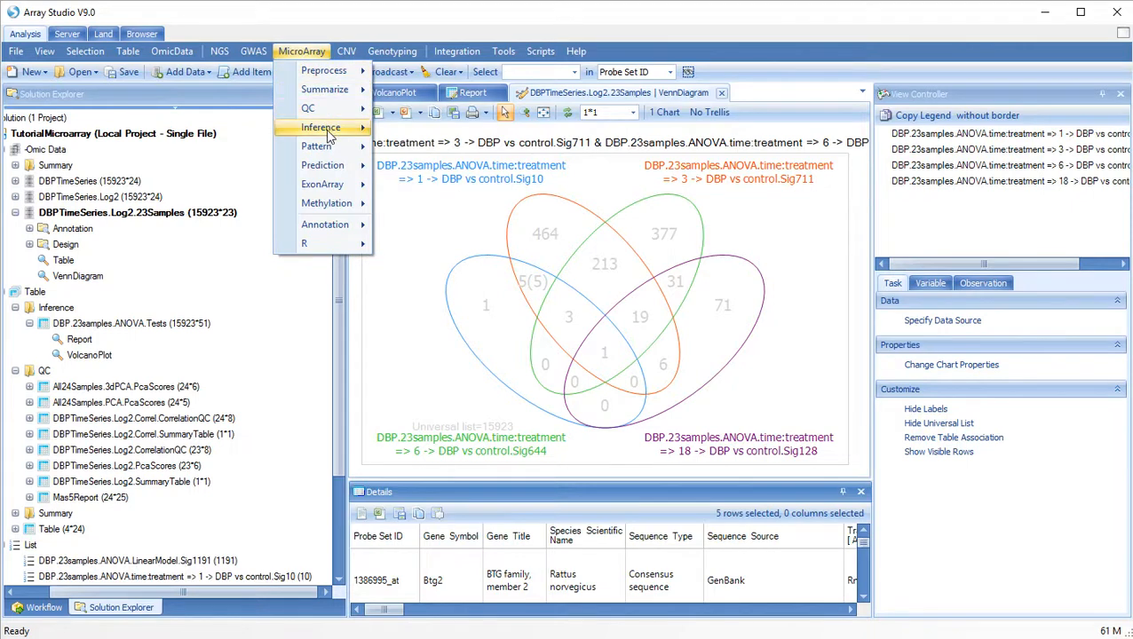
{"action": "mouse_move", "coordinate": [324, 127]}
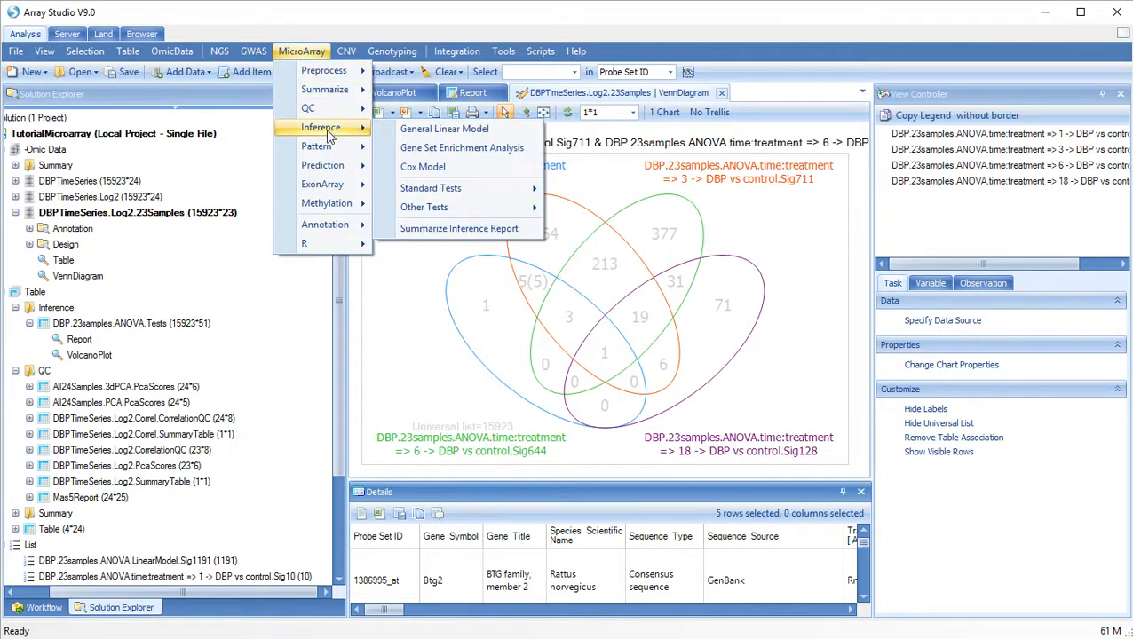
{"action": "left_click", "coordinate": [448, 231]}
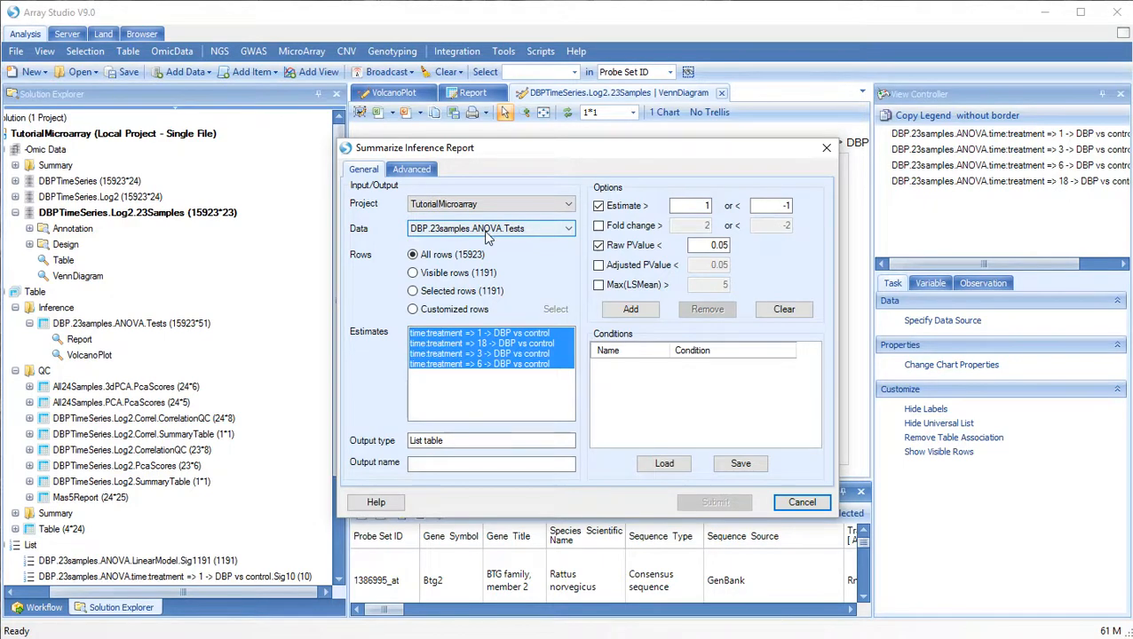
{"action": "left_click", "coordinate": [430, 463]}
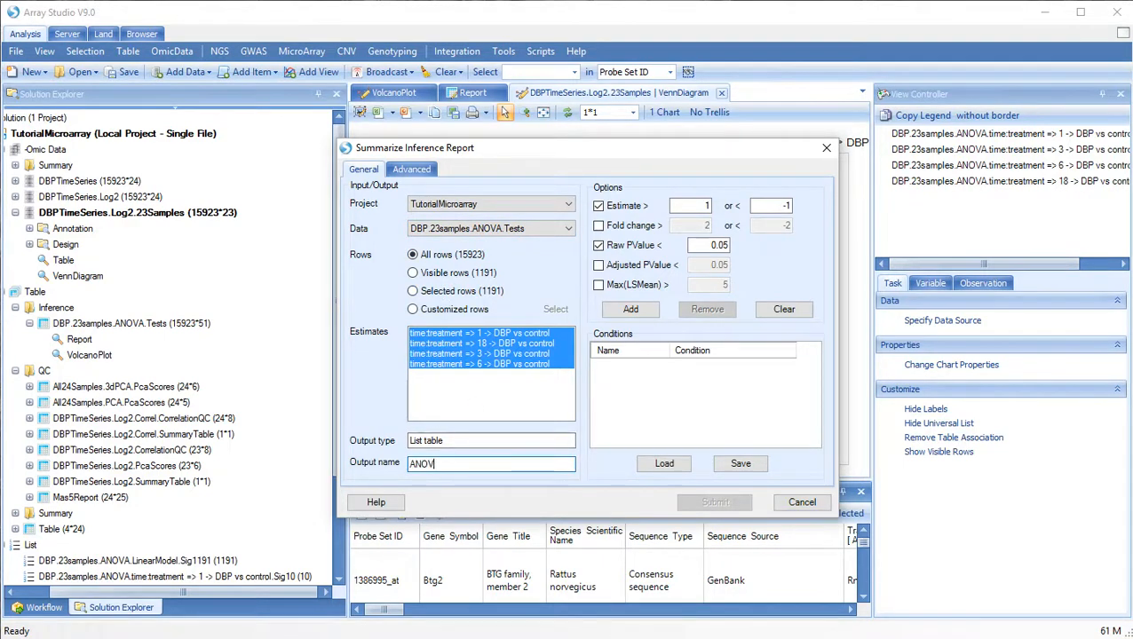
{"action": "type", "text": "Summary"}
Step: Replace the estimate and raw p-value filters with an adjusted p-value below 0.05, add it as a condition, and submit the report
{"action": "left_click", "coordinate": [599, 206]}
{"action": "left_click", "coordinate": [598, 245]}
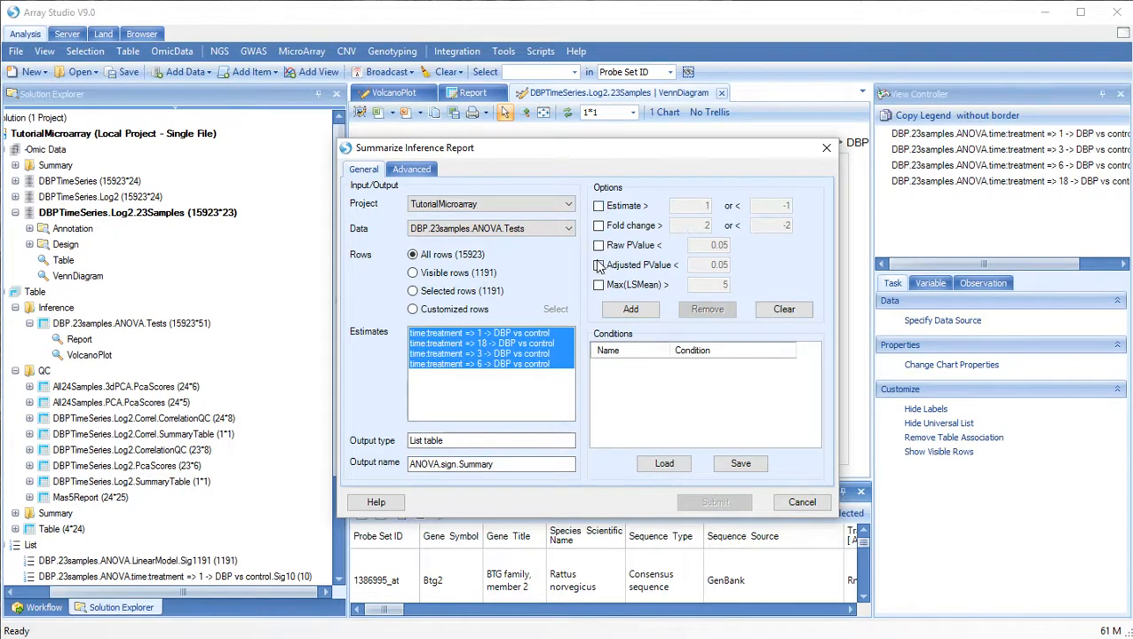
{"action": "left_click", "coordinate": [598, 265]}
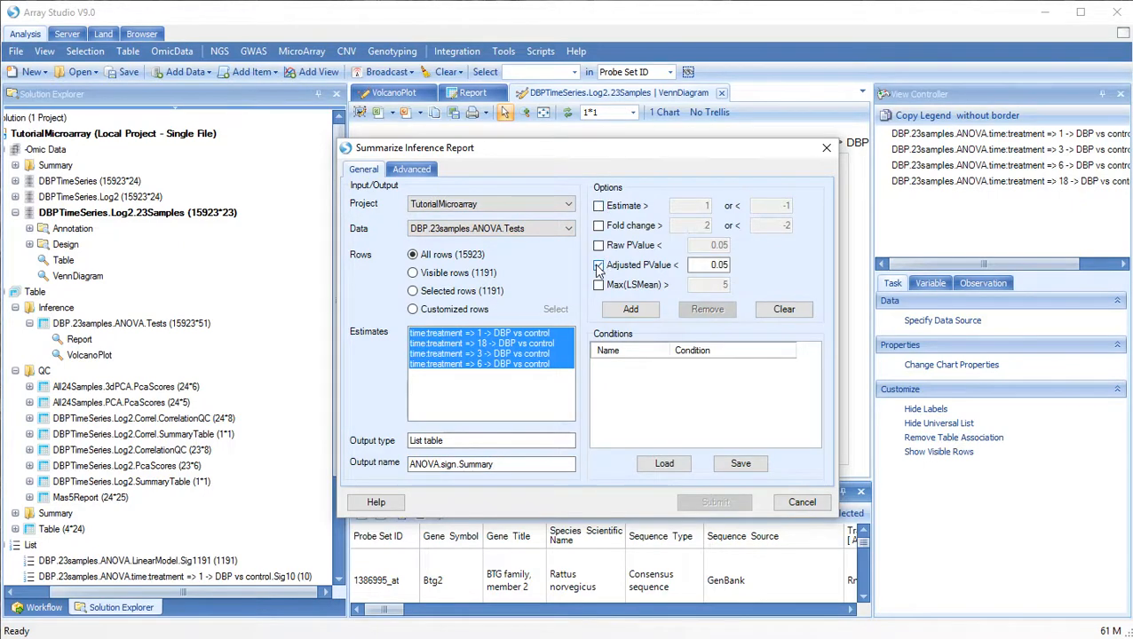
{"action": "left_click", "coordinate": [630, 311]}
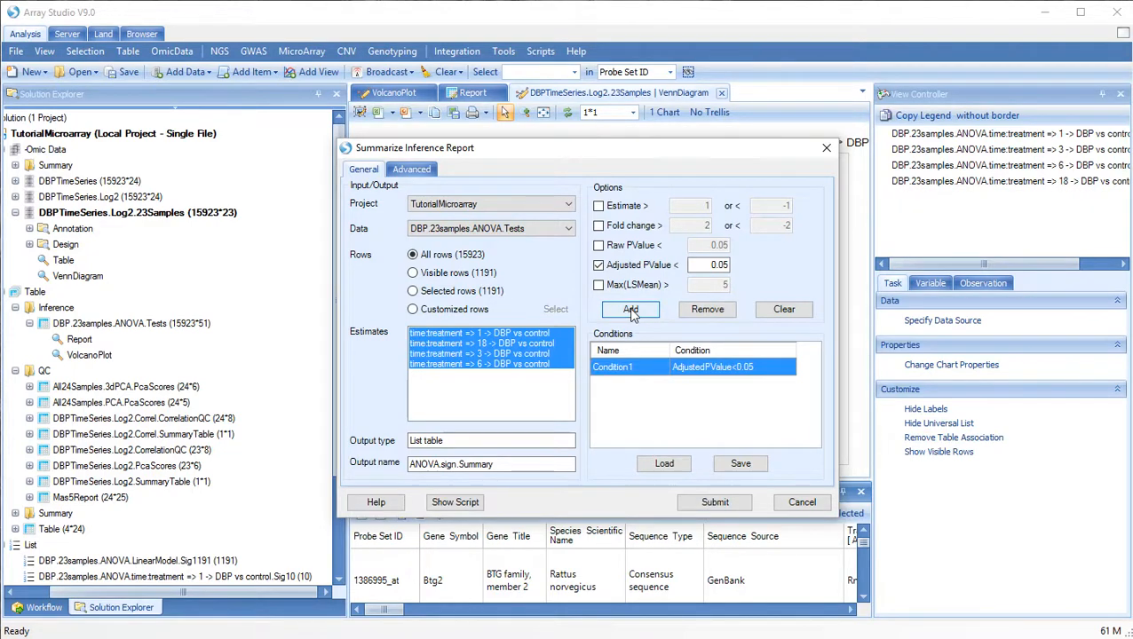
{"action": "left_click", "coordinate": [689, 501]}
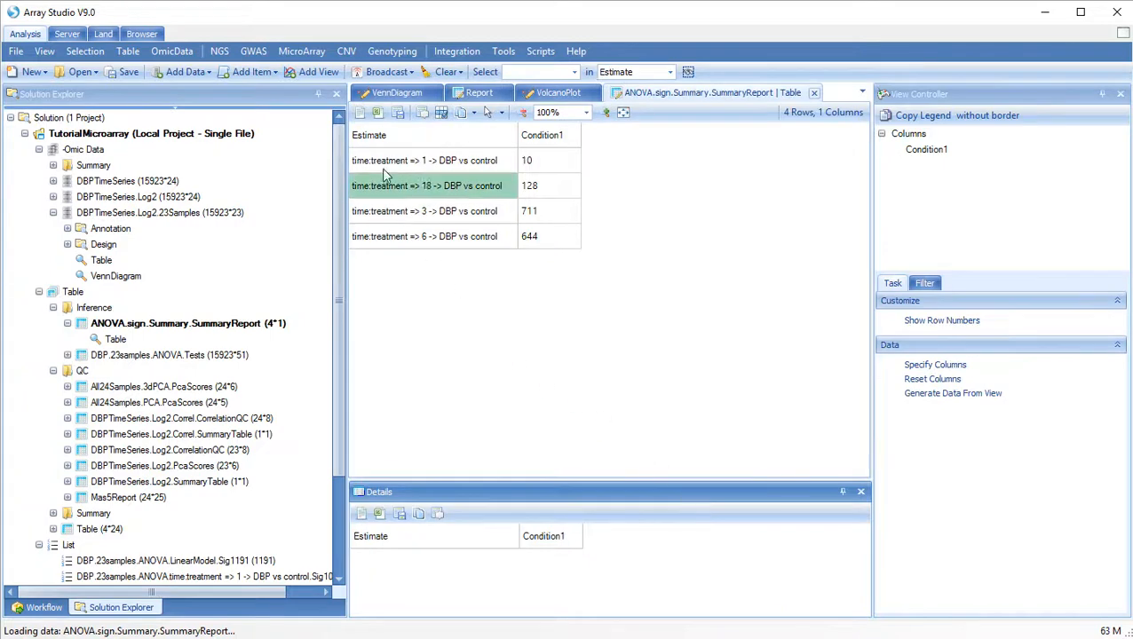
Step: View the probe set details behind the Condition1 counts for times 1, 18 and 3, and for all four comparisons together
{"action": "left_click", "coordinate": [530, 163]}
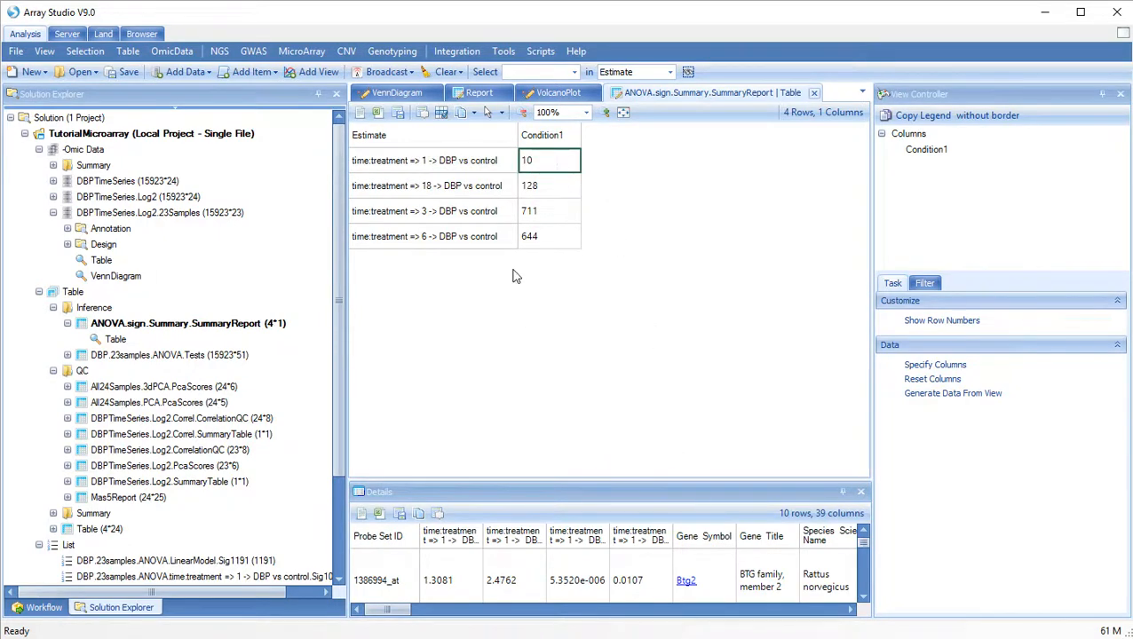
{"action": "left_click", "coordinate": [533, 188]}
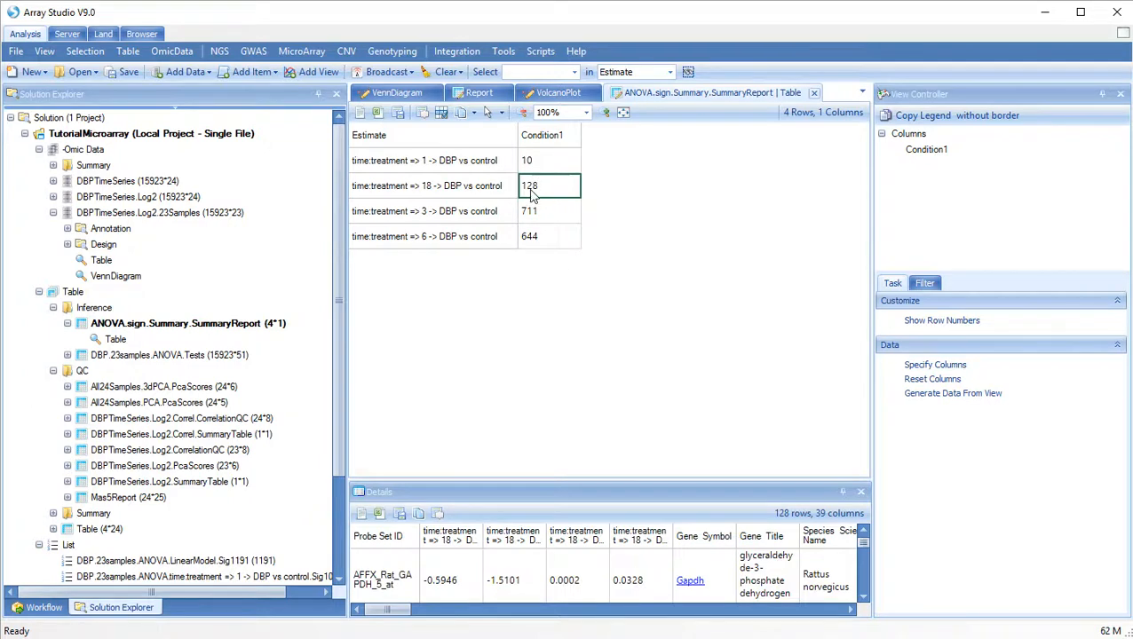
{"action": "left_click", "coordinate": [537, 213]}
{"action": "left_click", "coordinate": [540, 160]}
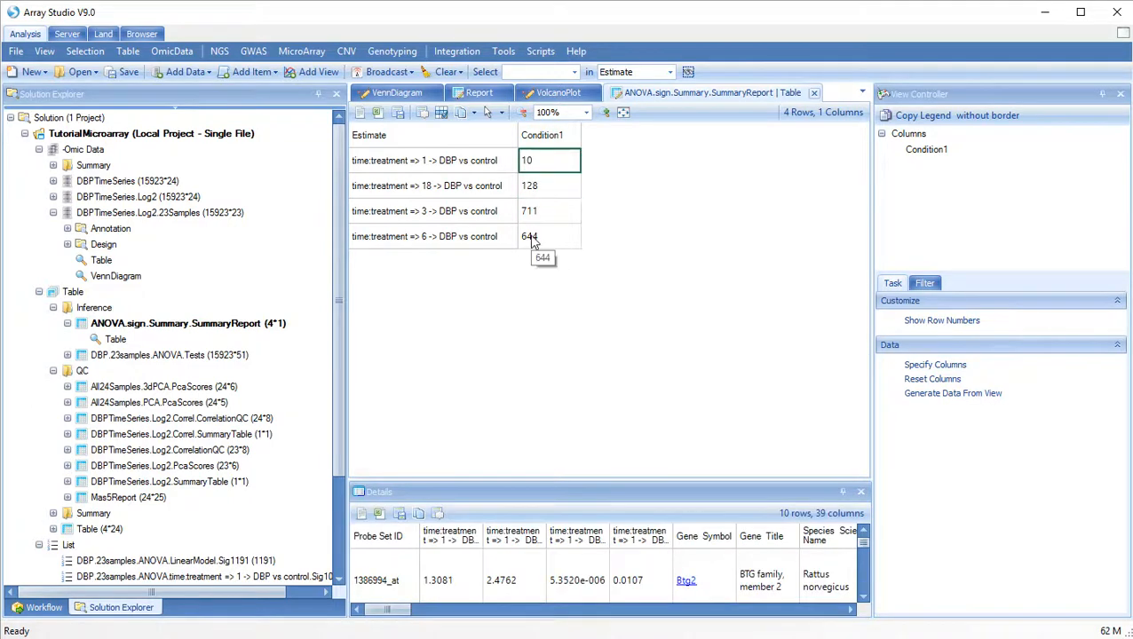
{"action": "left_click", "coordinate": [533, 238], "text": "shift"}
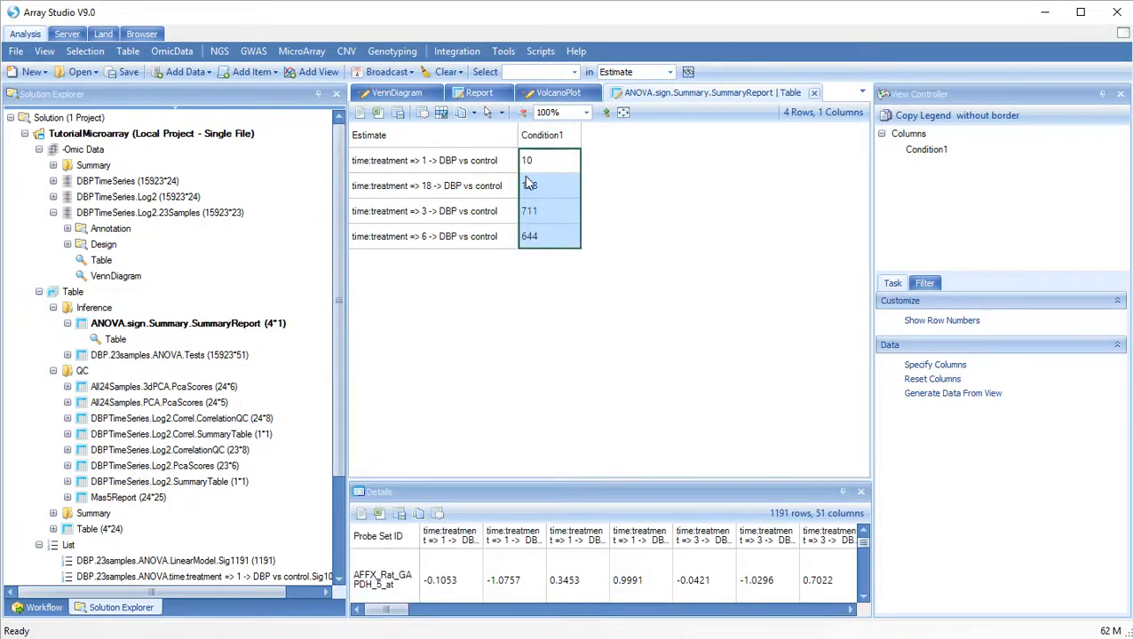